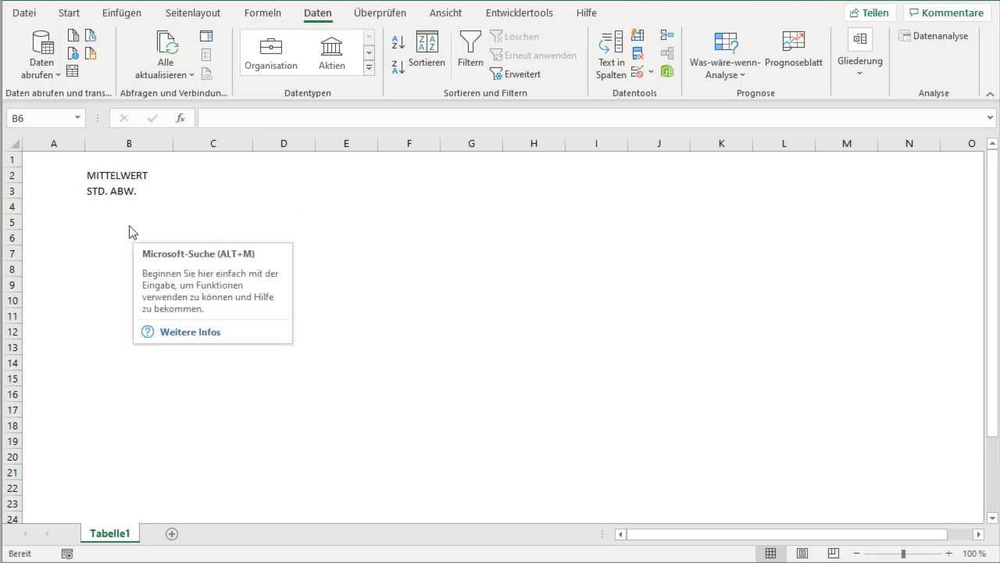
- Return to the worksheet and select cell B5 below the MITTELWERT and STD. ABW. labels
left_click(107, 223)
left_click(107, 223)
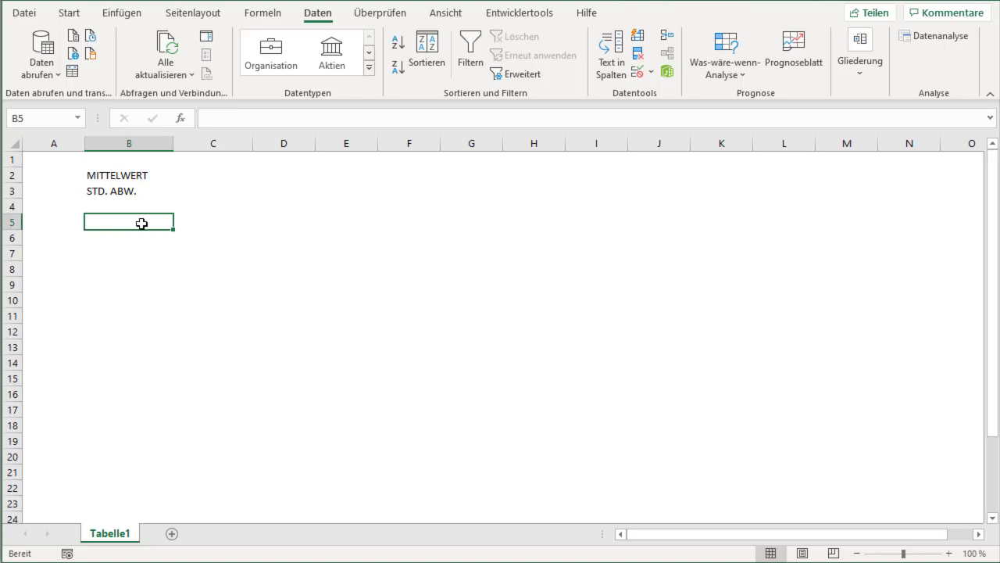
- Enter =ZUFALLSBEREICH(1;100) in B5 to generate a random integer from 1 to 100
type("=")
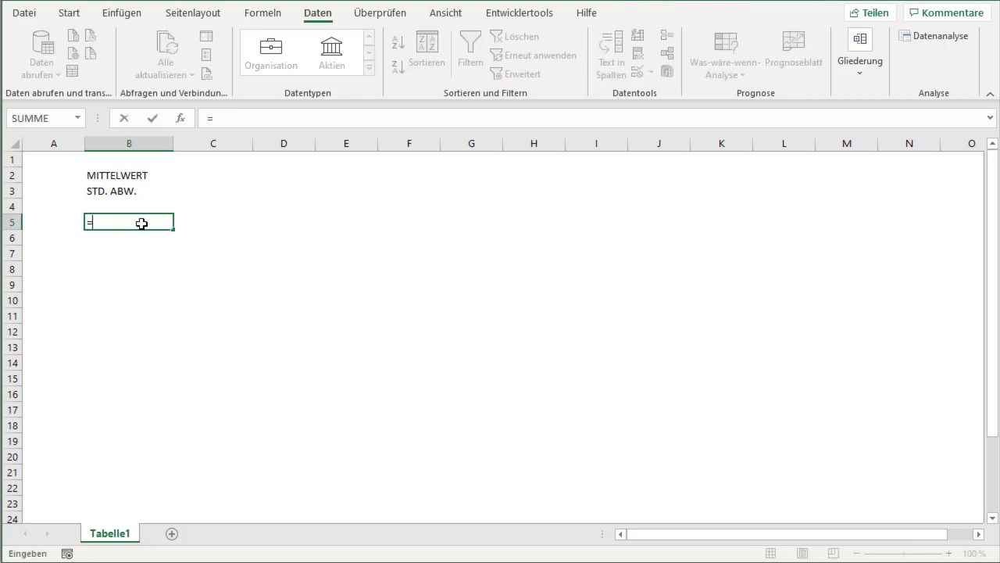
type("ZUFALL")
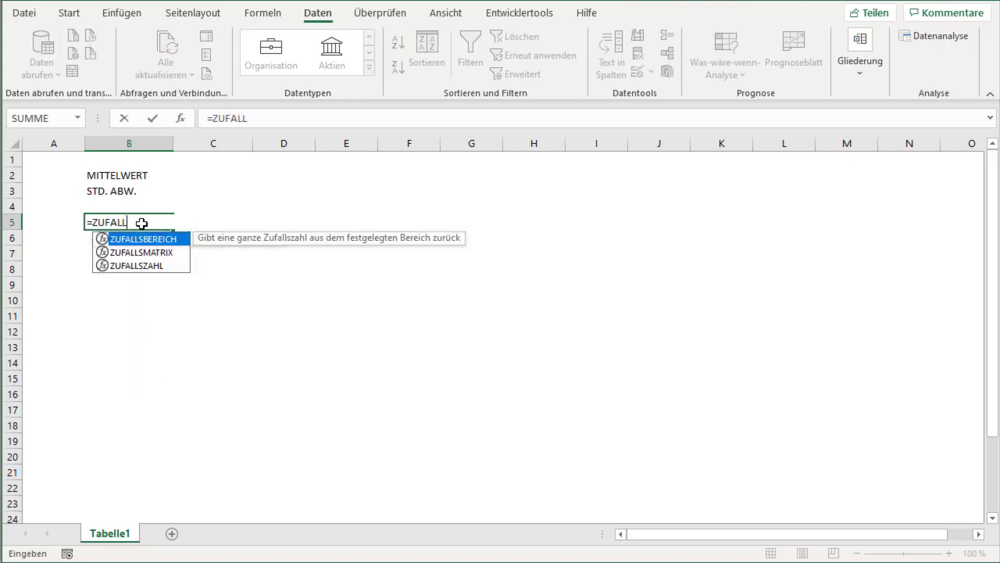
key("Tab")
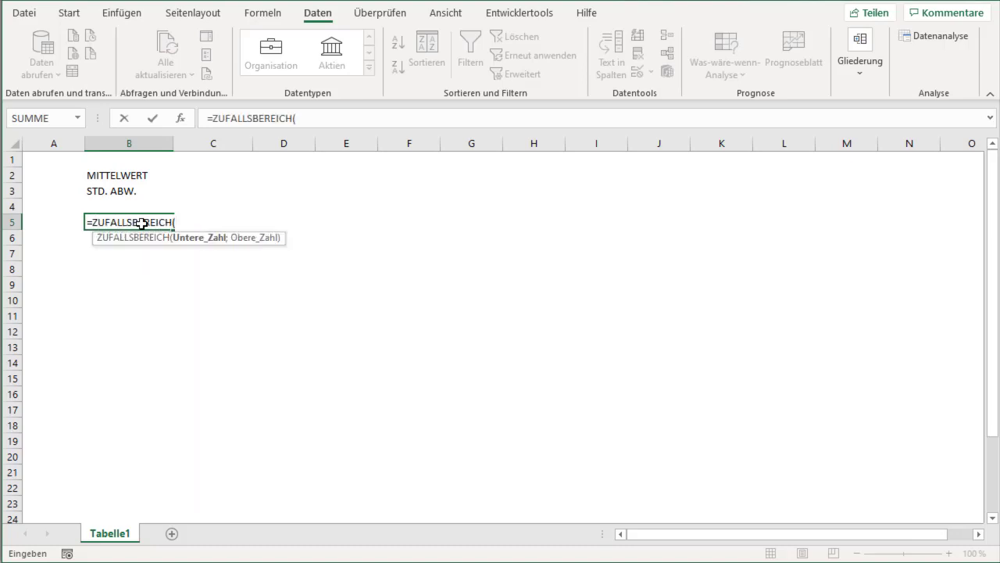
type("1")
type(";1")
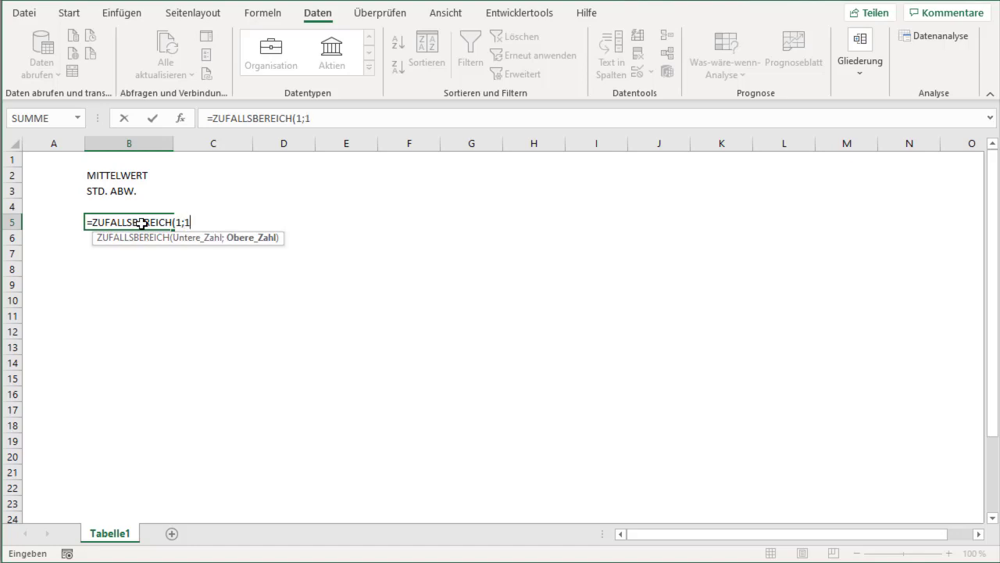
type("00)")
key("Return")
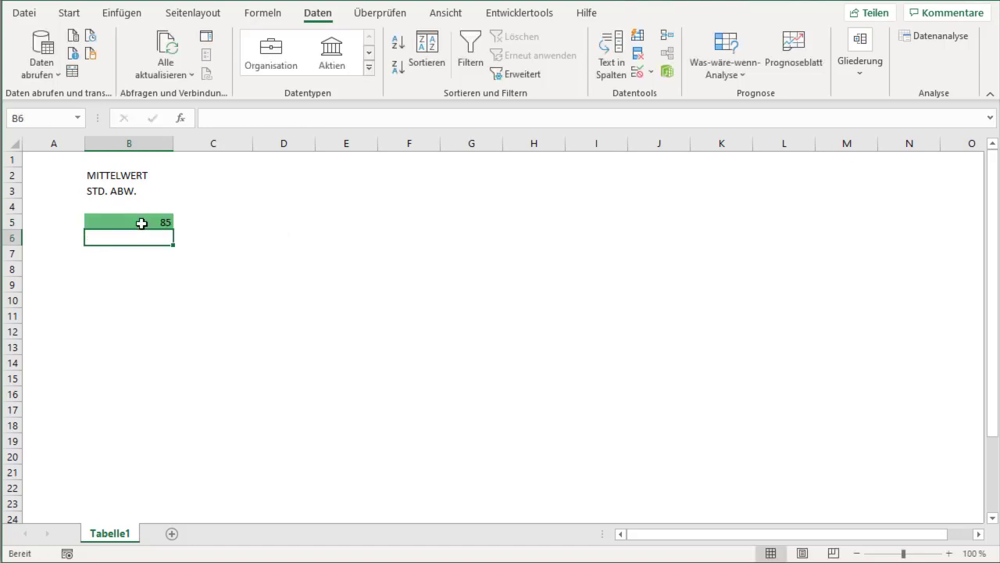
- Fill the random formula from B5 down to B31
left_click(147, 223)
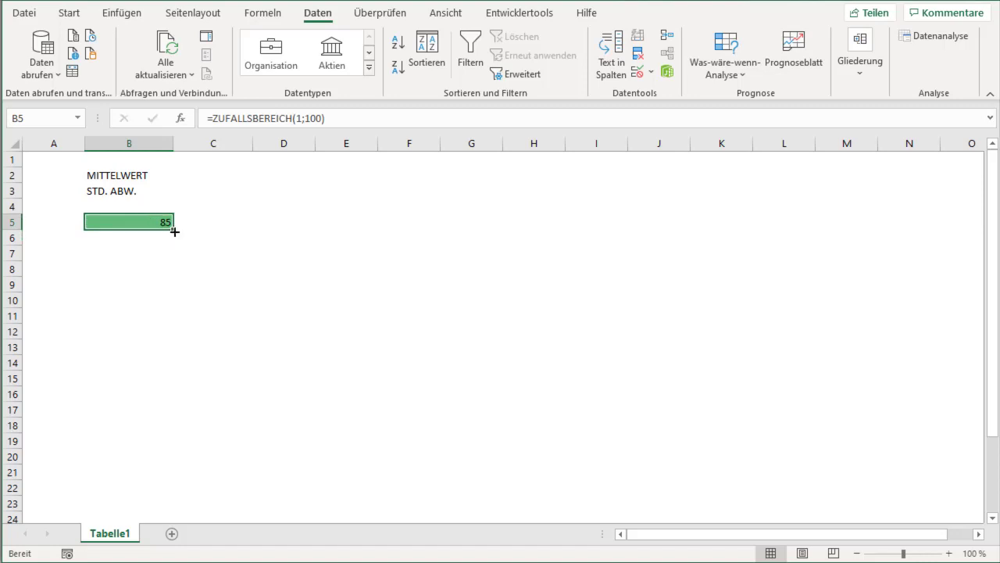
mouse_move(173, 234)
left_mouse_down()
mouse_move(145, 452)
mouse_move(194, 437)
left_mouse_up()
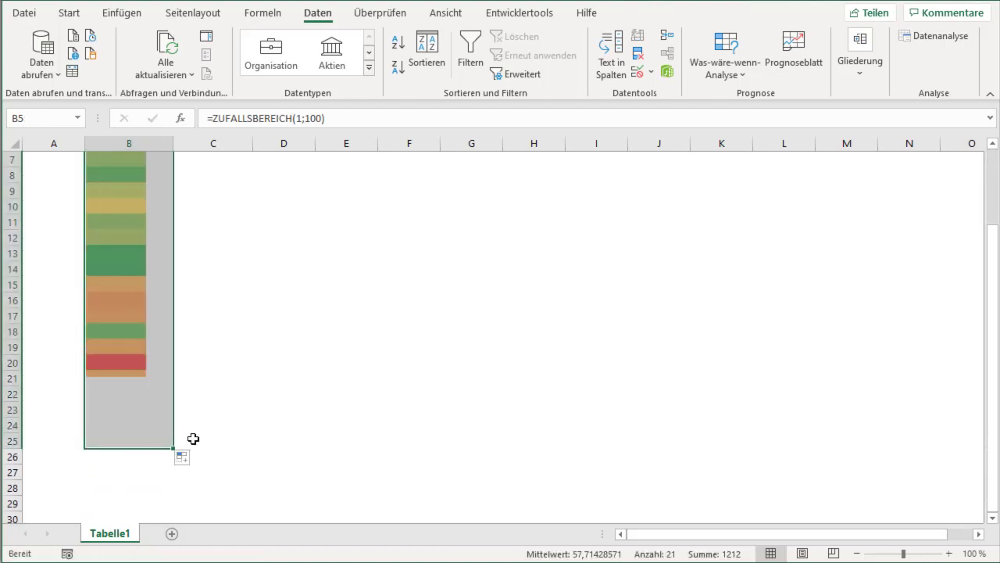
scroll(198, 412, "up", 2)
scroll(198, 412, "down", 2)
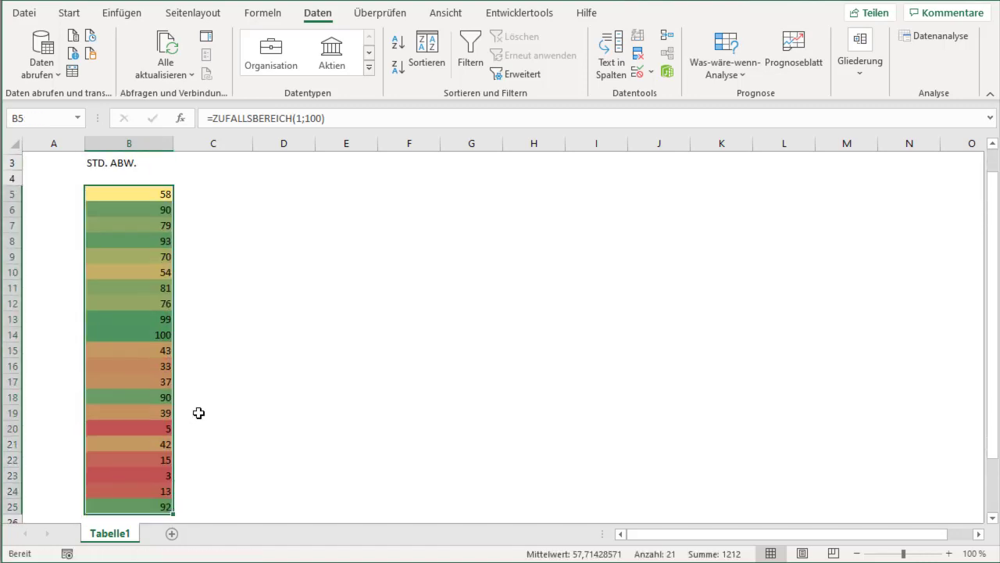
scroll(198, 412, "down", 3)
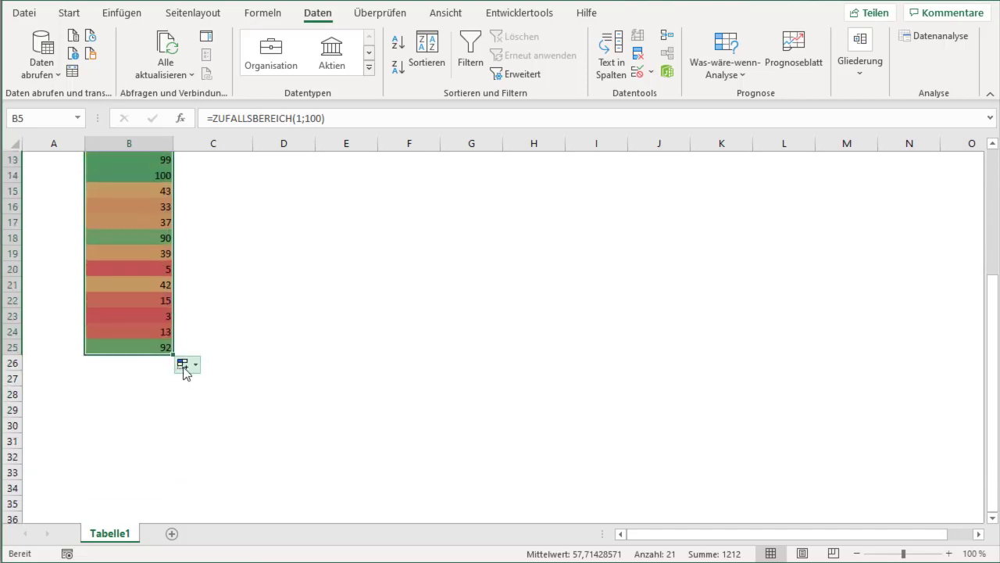
left_click_drag(173, 354, 168, 448)
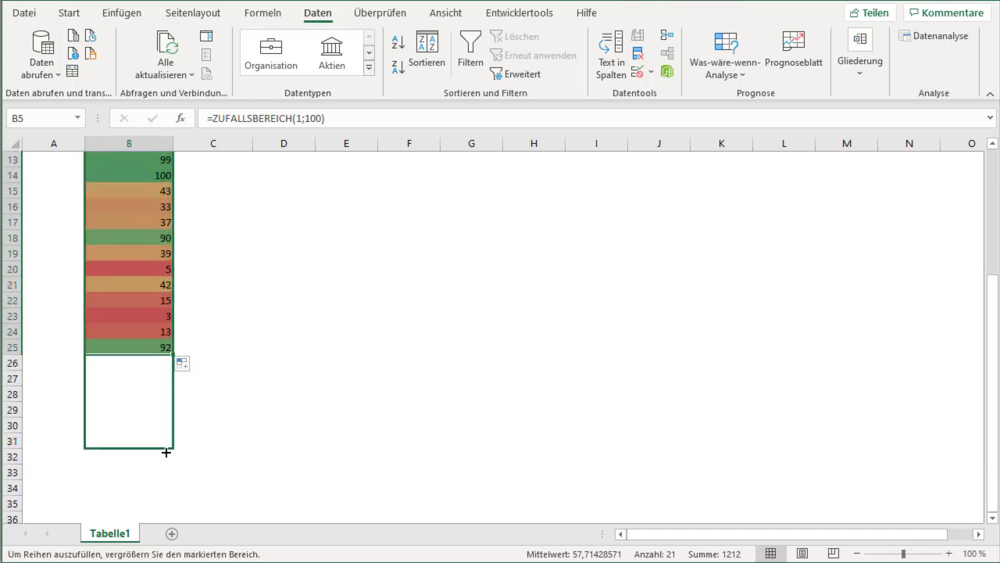
- Replace the formulas in B5:B31 with their fixed values using Paste Values
key("ctrl+c")
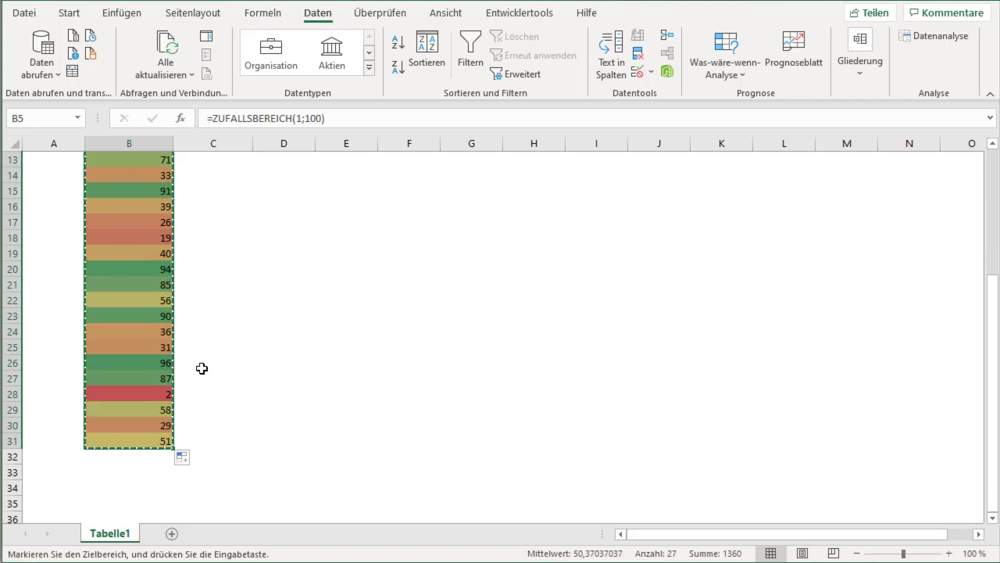
scroll(203, 396, "up", 3)
key("ctrl+v")
scroll(203, 396, "up", 2)
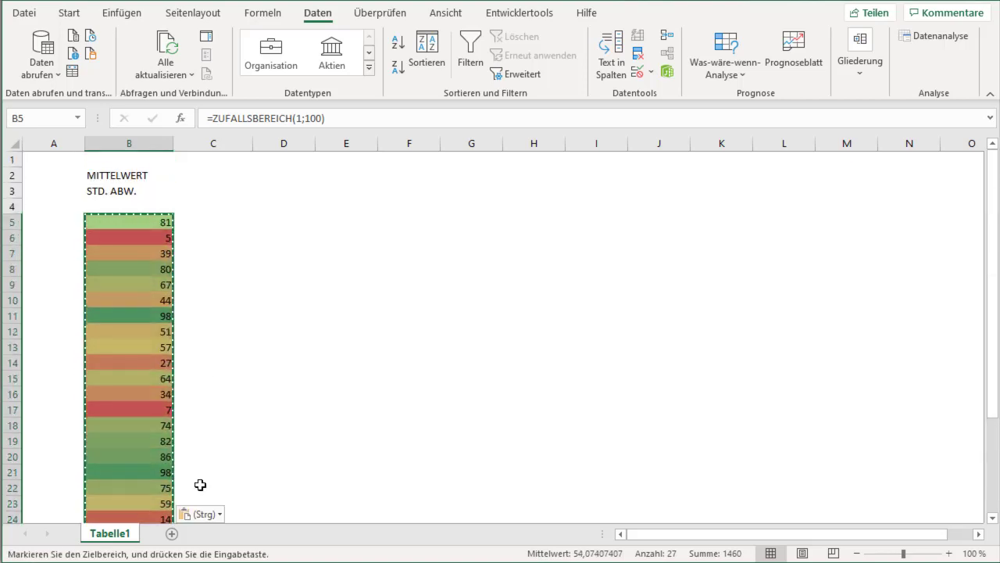
left_click(205, 514)
left_click(190, 444)
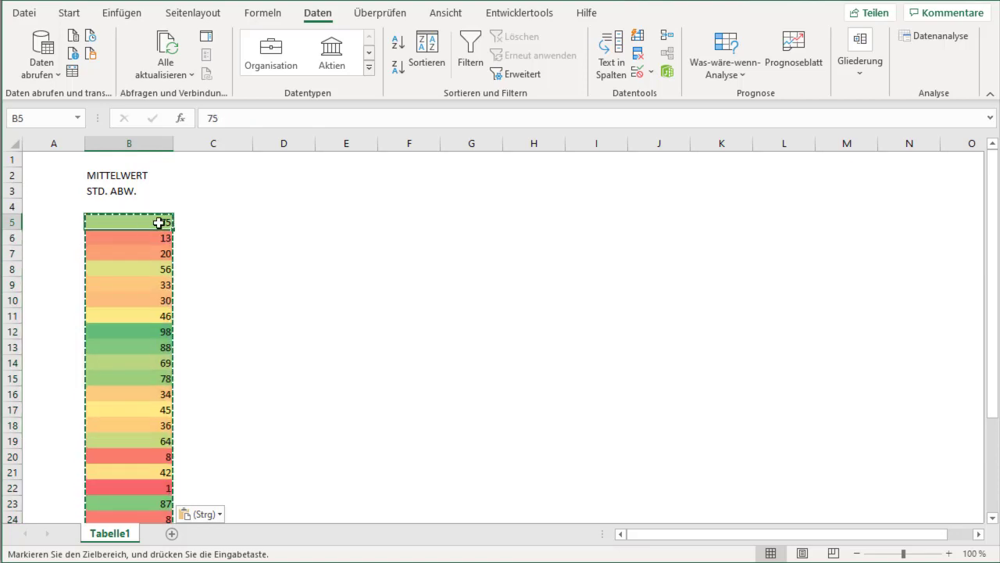
- Head the random column with Zufallsdaten in cell B4
key("Up")
key("Escape")
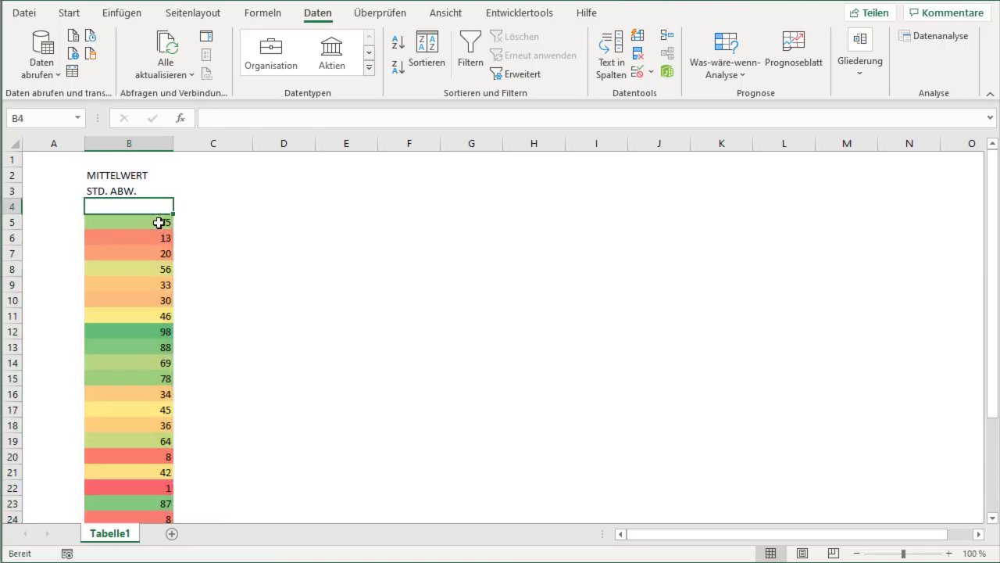
type("Zufalls")
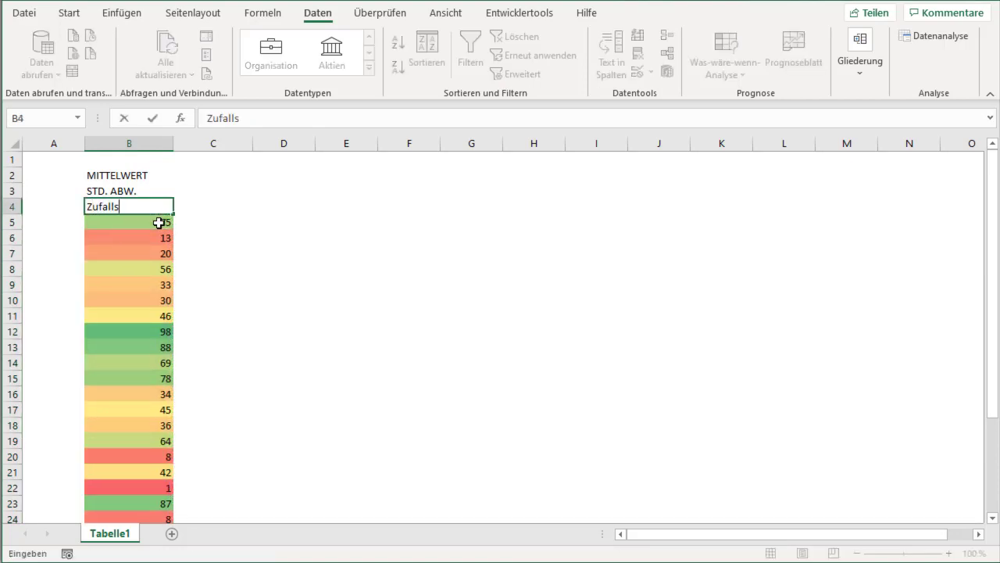
type("daten")
key("Return")
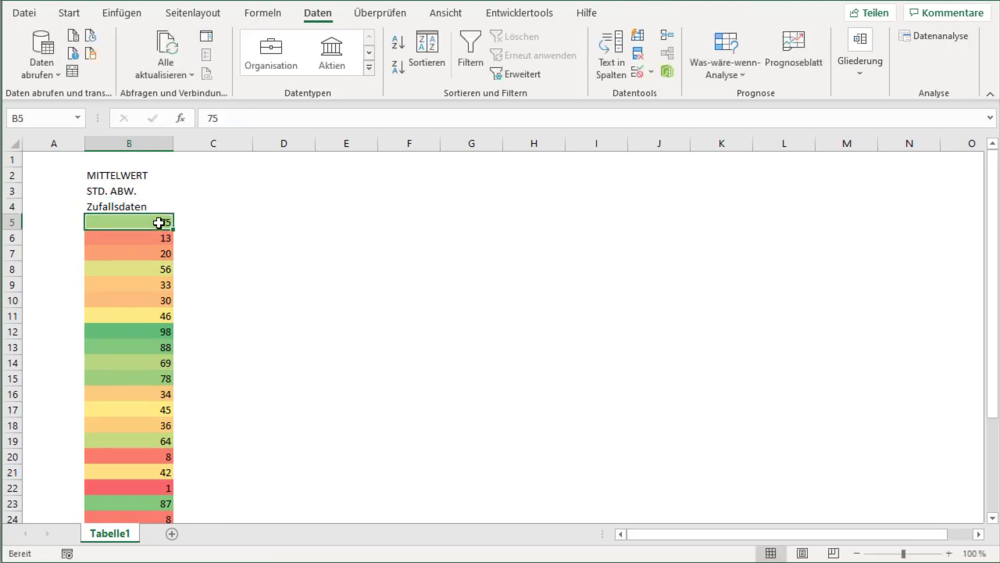
key("Up")
key("Up")
key("Up")
key("Right")
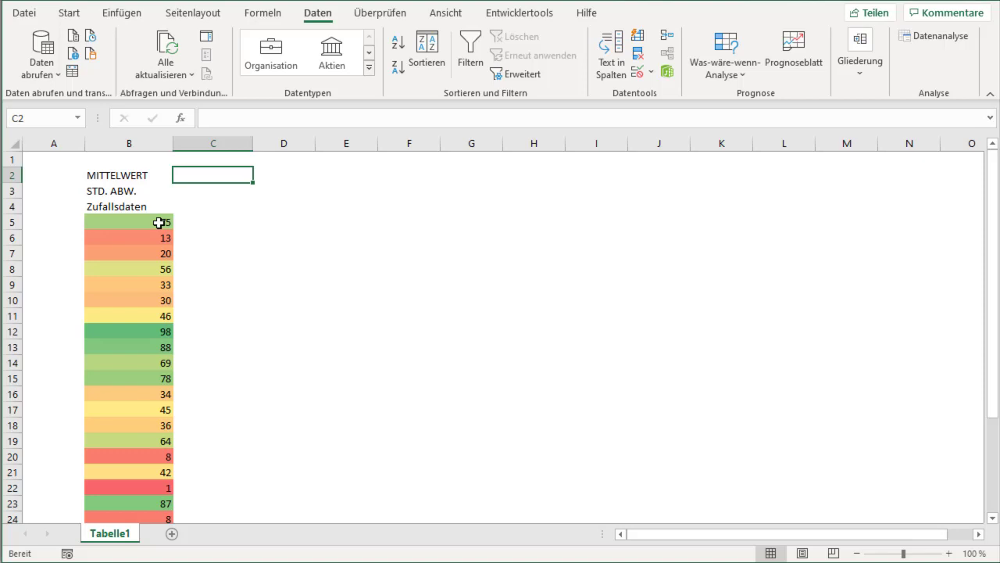
- Enter =MITTELWERT(B5:B31) in C2, giving the mean 47,630
type("=")
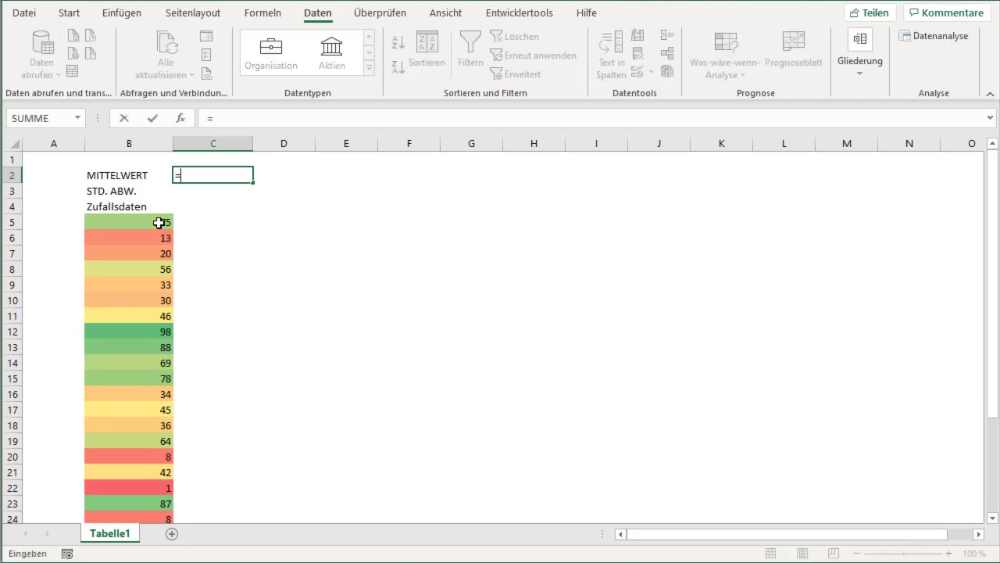
type("MITT")
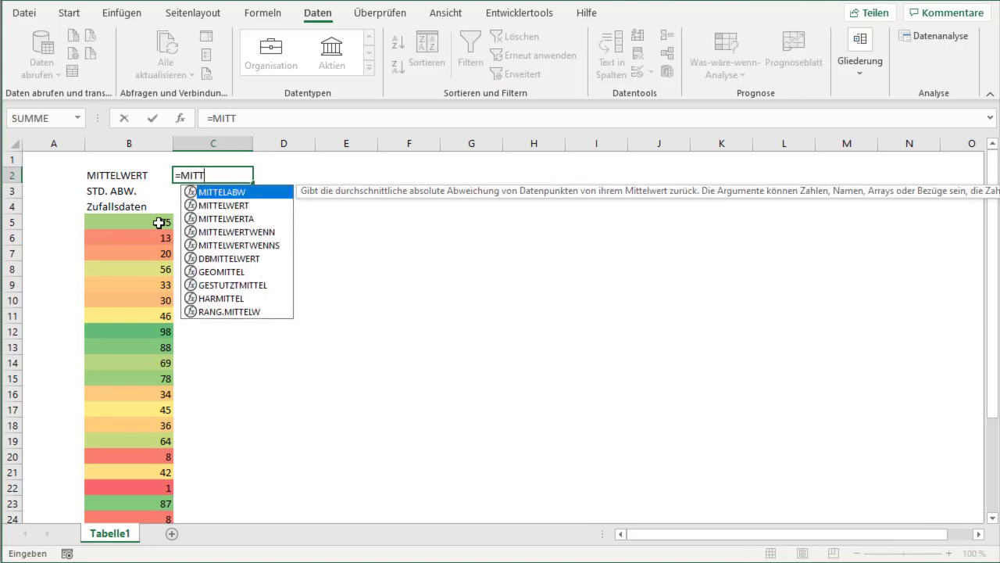
type("EL")
key("Down")
key("Tab")
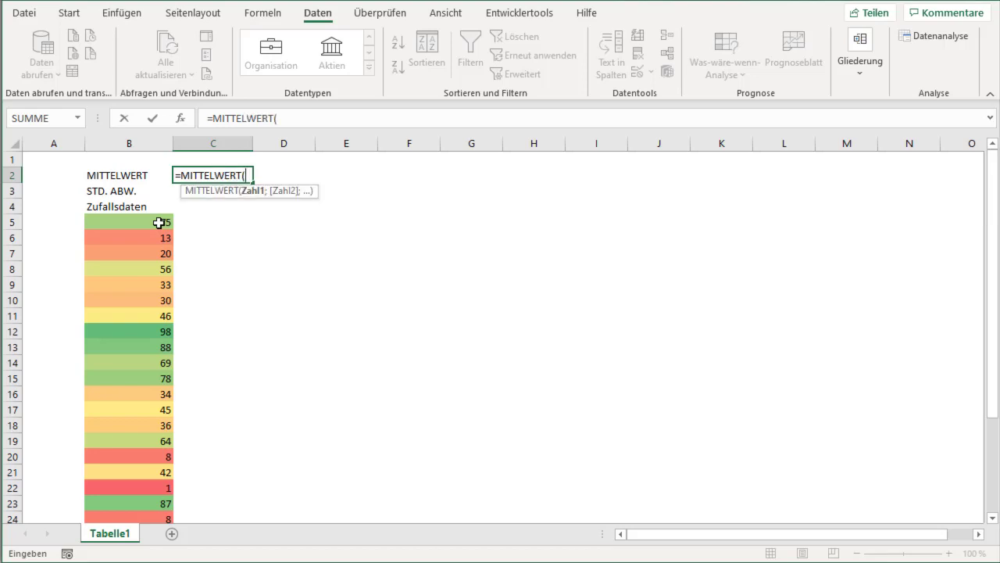
left_click(159, 222)
key("ctrl+shift+Down")
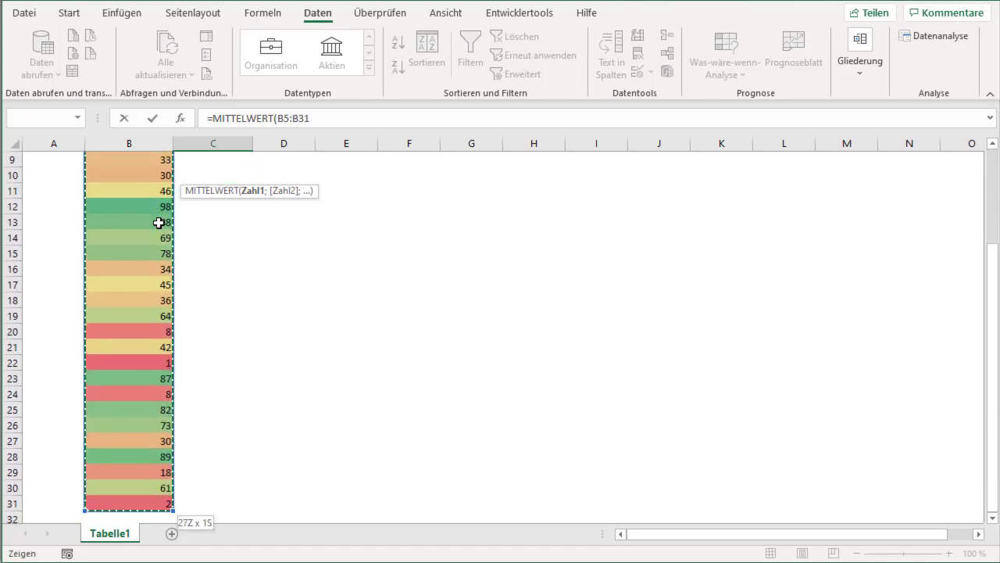
type(")")
key("Return")
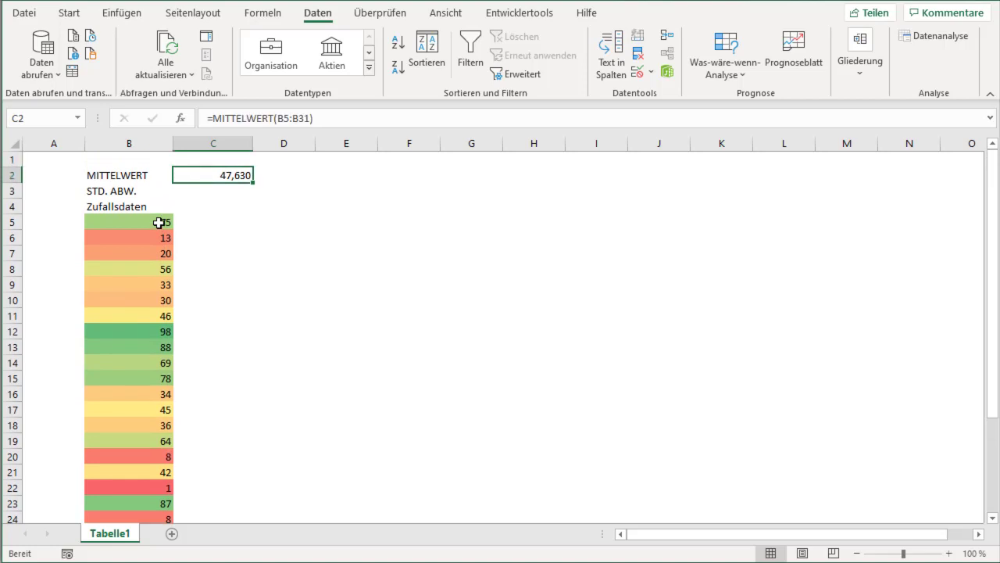
- Enter =STABWA(B5:B31) in C3, giving the standard deviation 29,958
key("Down")
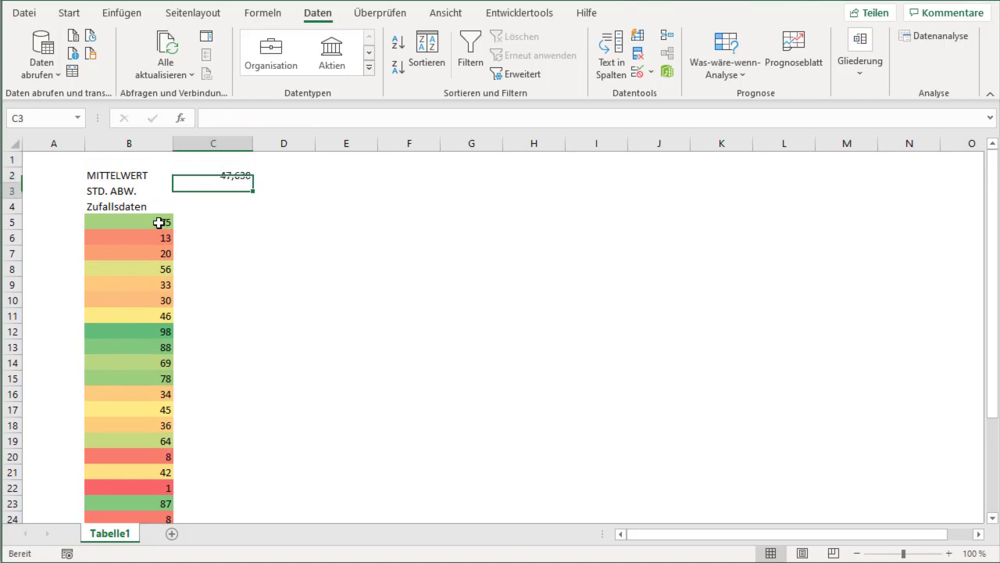
type("=")
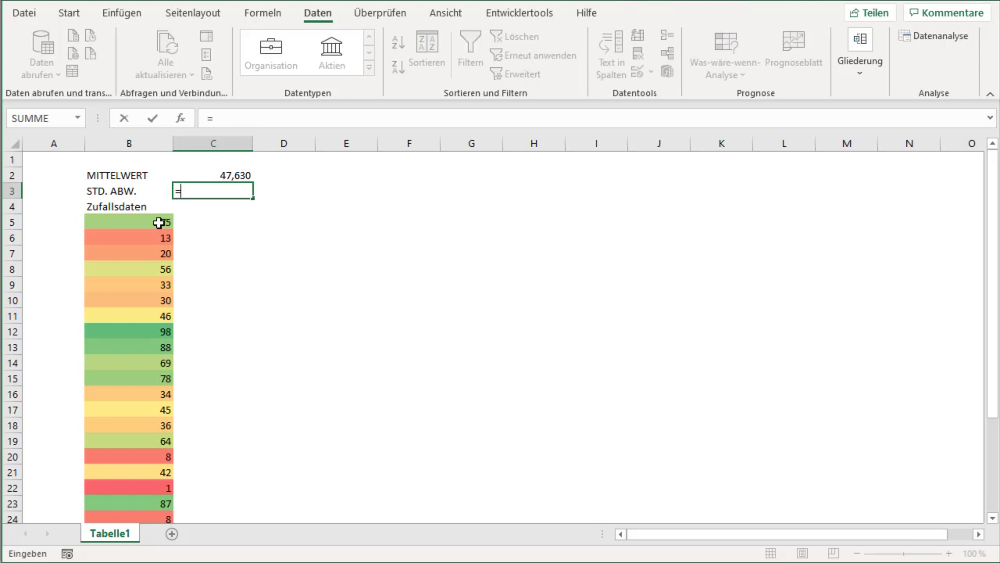
type("STD")
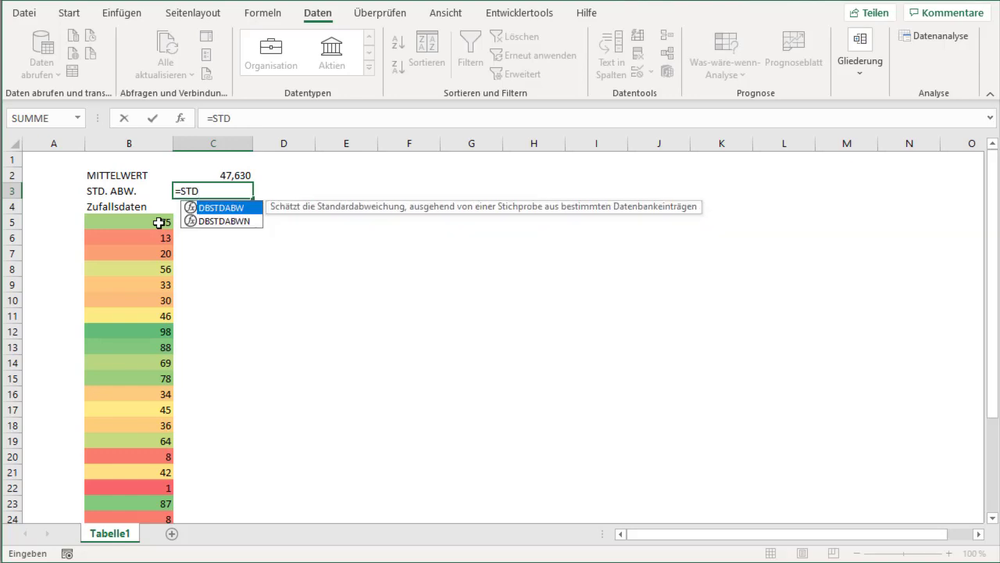
key("BackSpace")
key("Down")
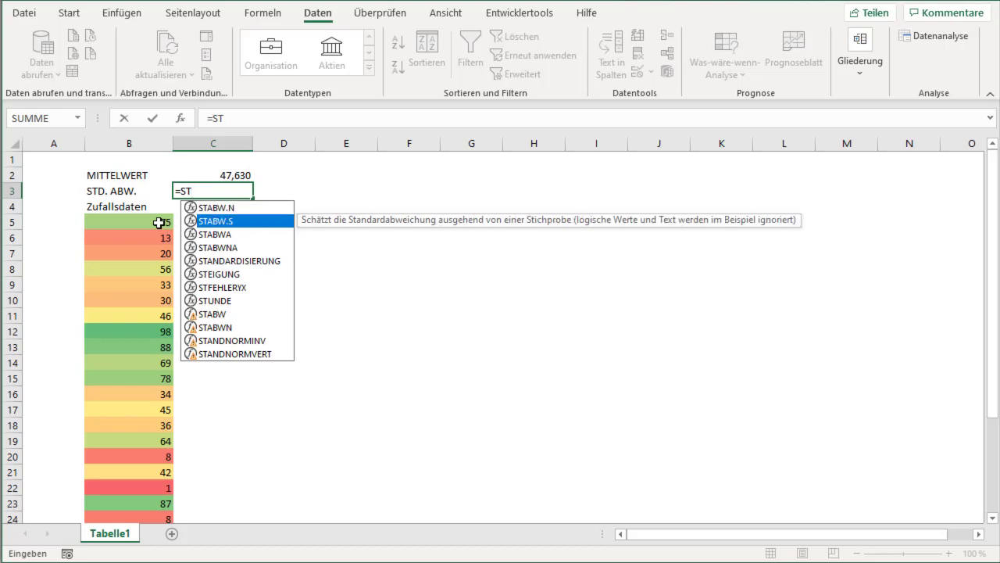
key("Down")
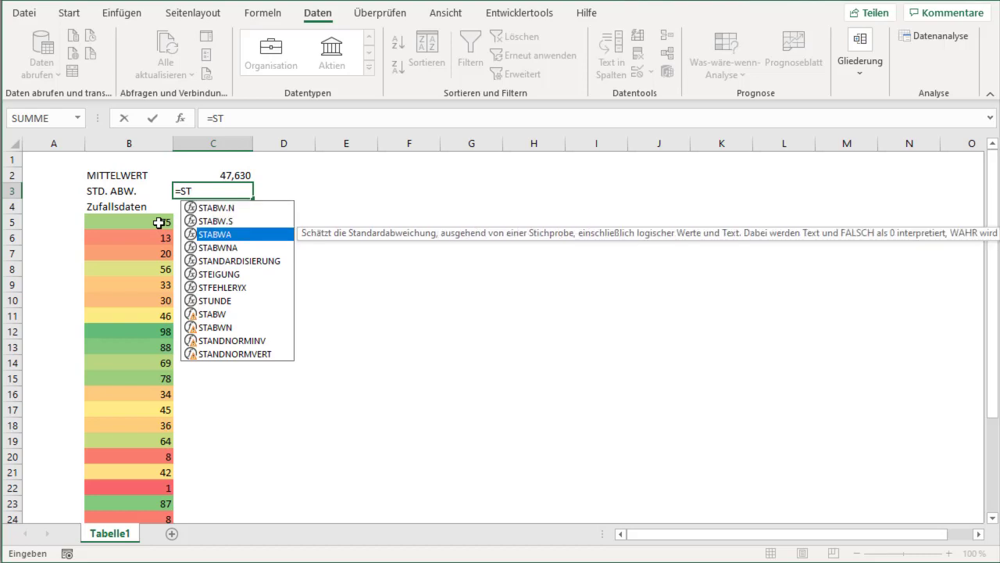
key("Tab")
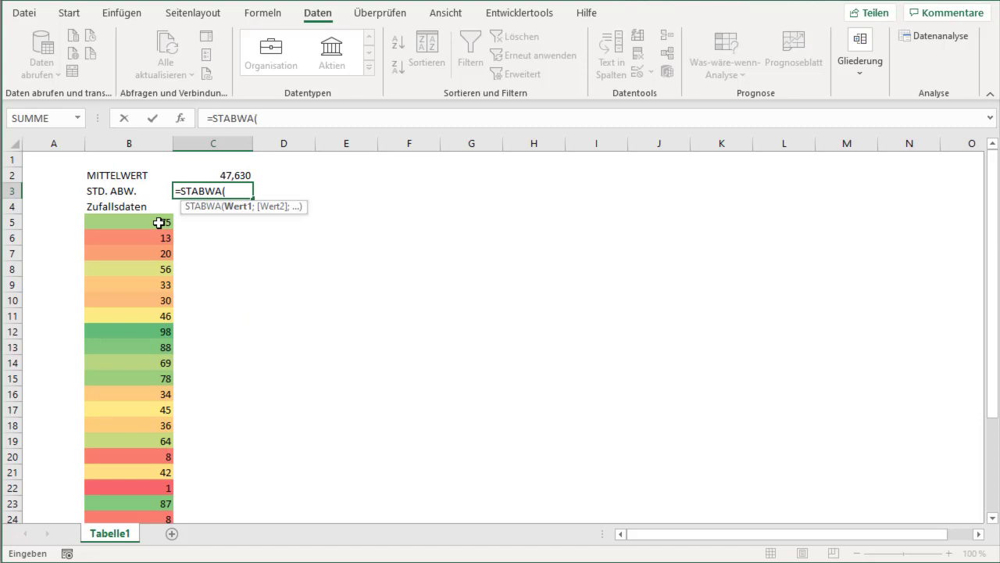
left_click(159, 223)
key("ctrl+shift+Down")
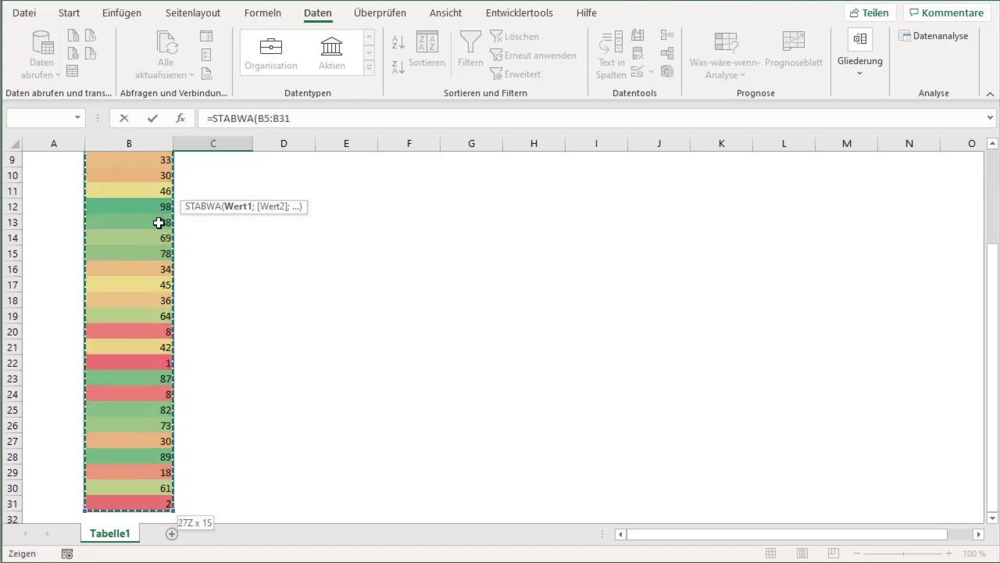
type(")")
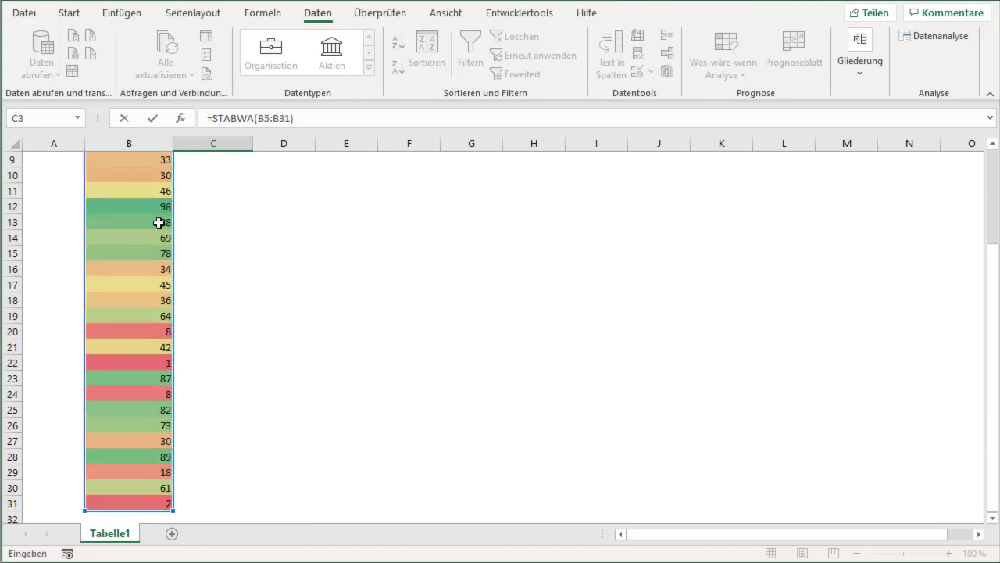
key("Return")
key("Up")
key("Up")
key("Up")
key("Down")
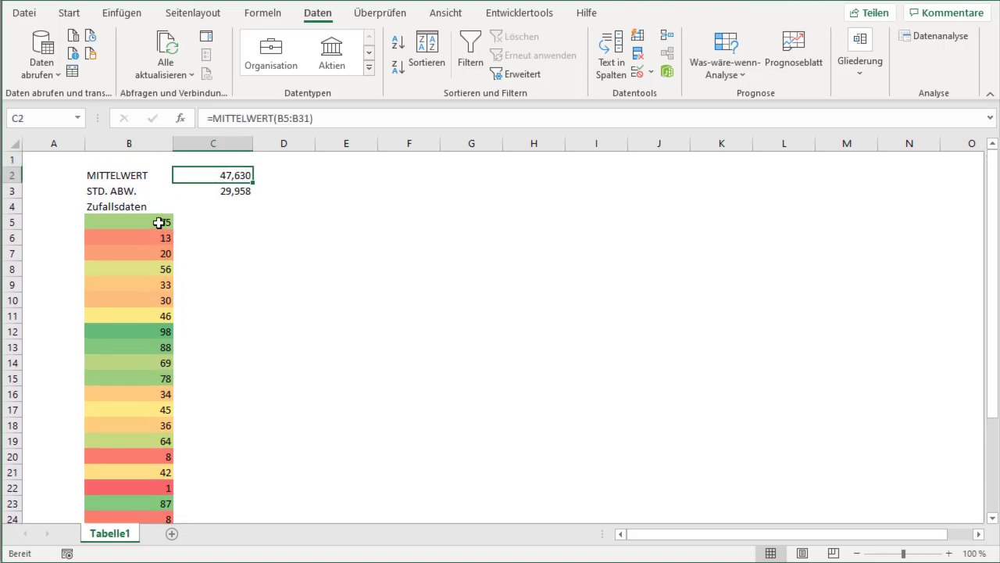
key("Down")
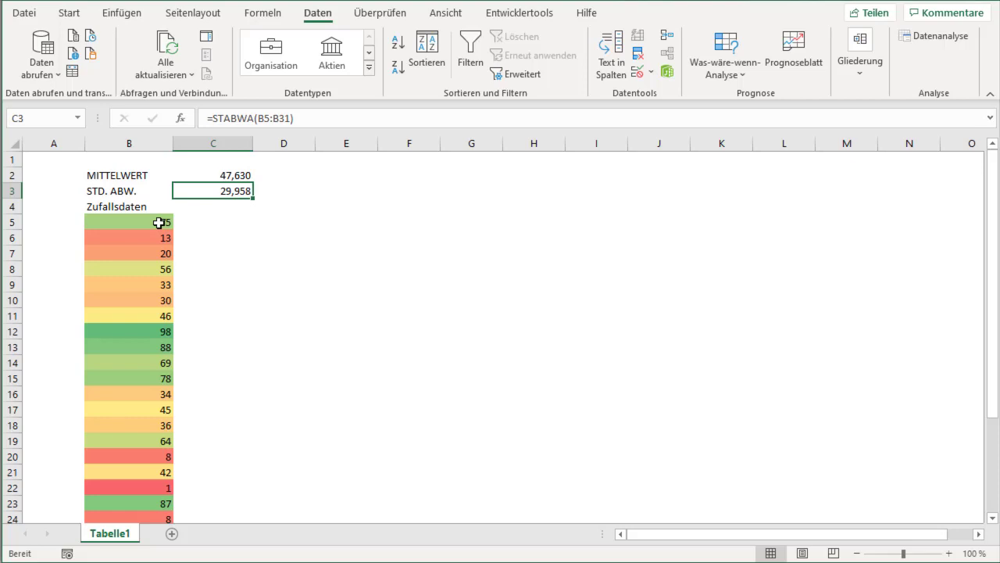
key("Down")
key("Down")
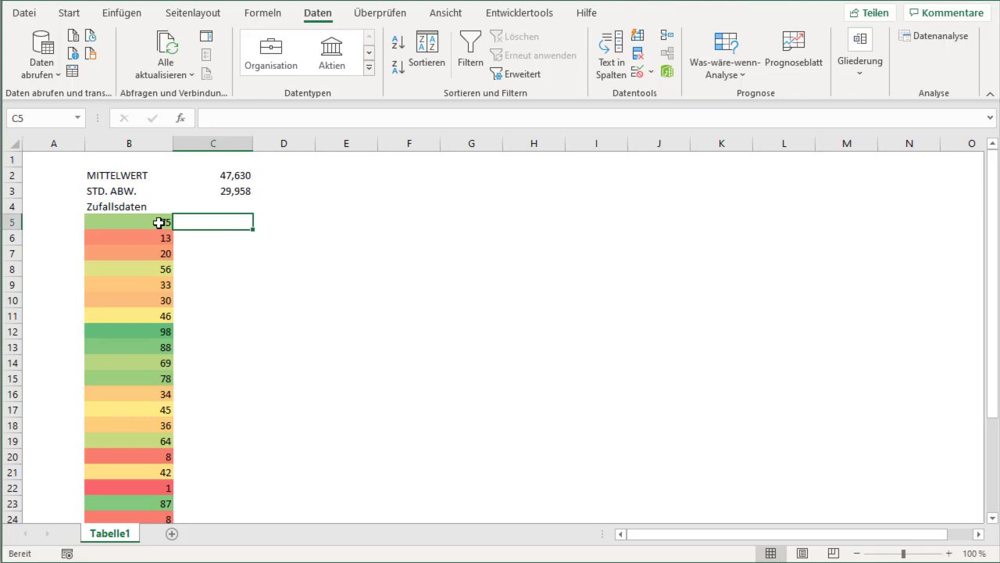
- Enter =NORM.VERT(B5;C2;C3;FALSCH) in C5, returning the density 0,008772888
type("=N")
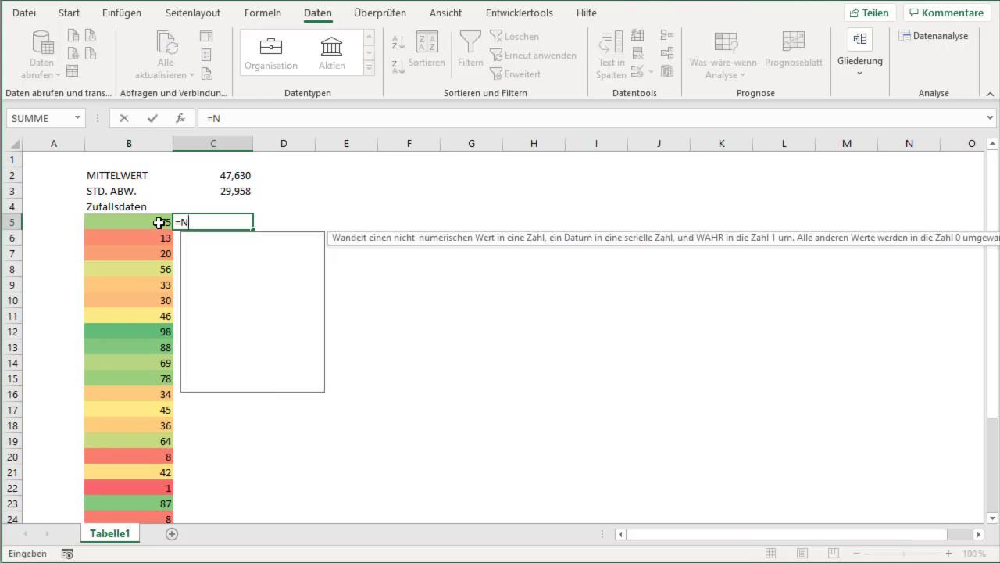
type("ORM")
key("Down")
key("Down")
key("Down")
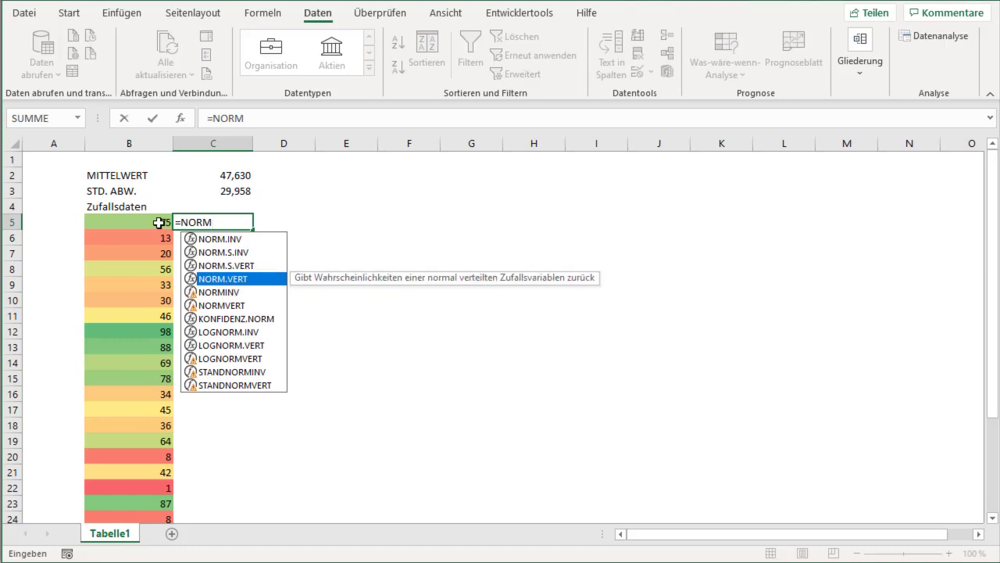
key("Tab")
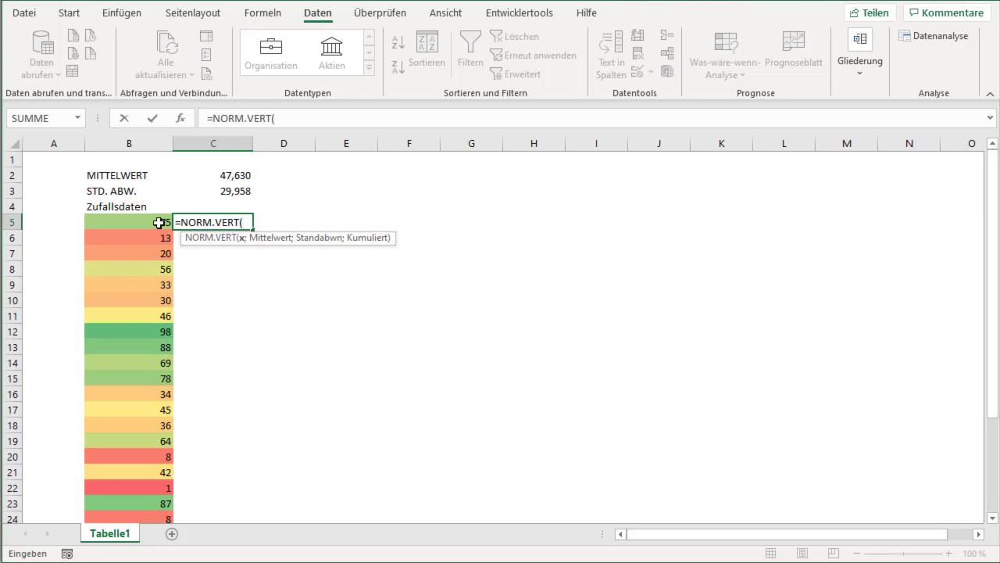
left_click(159, 223)
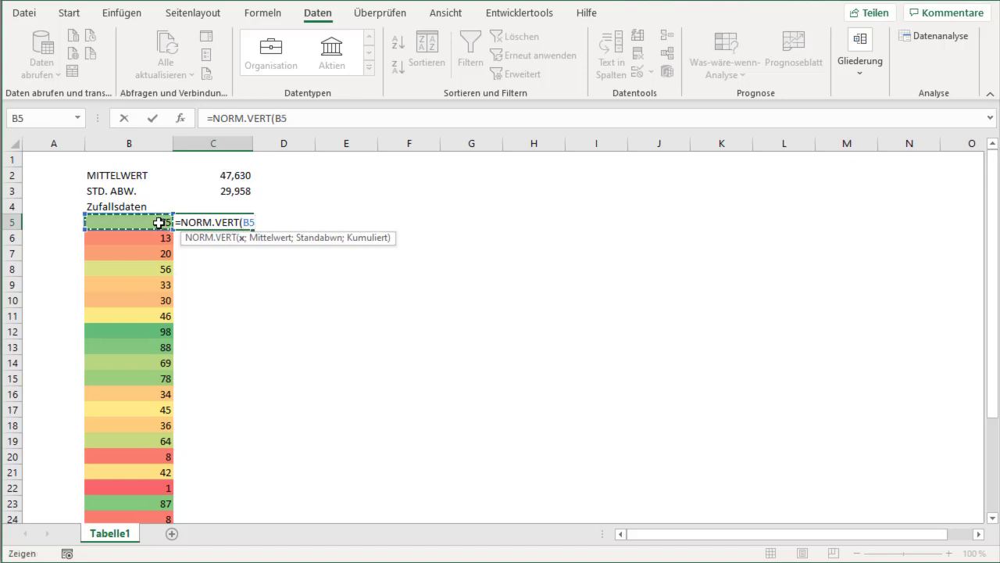
type(";")
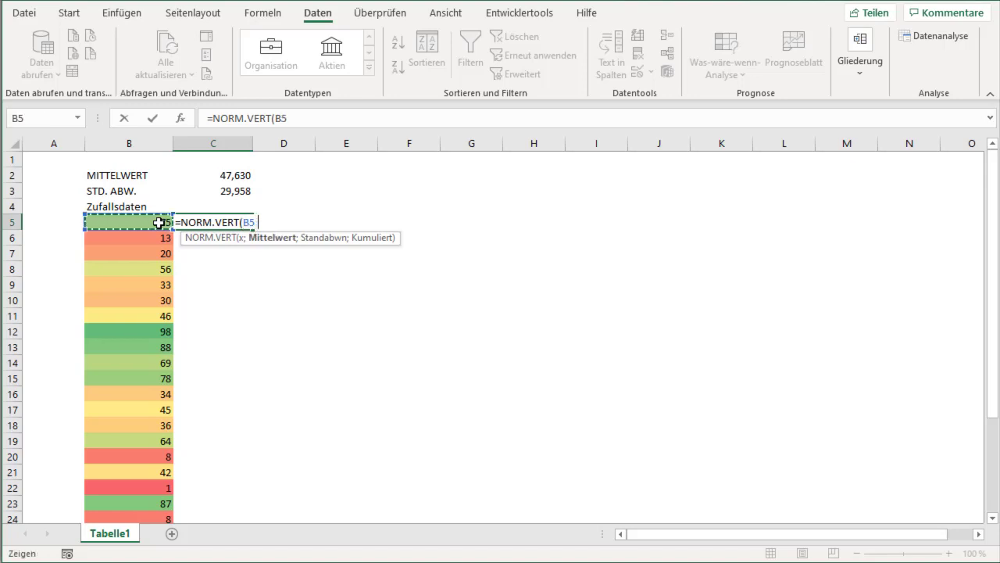
key("Up")
key("Up")
key("Up")
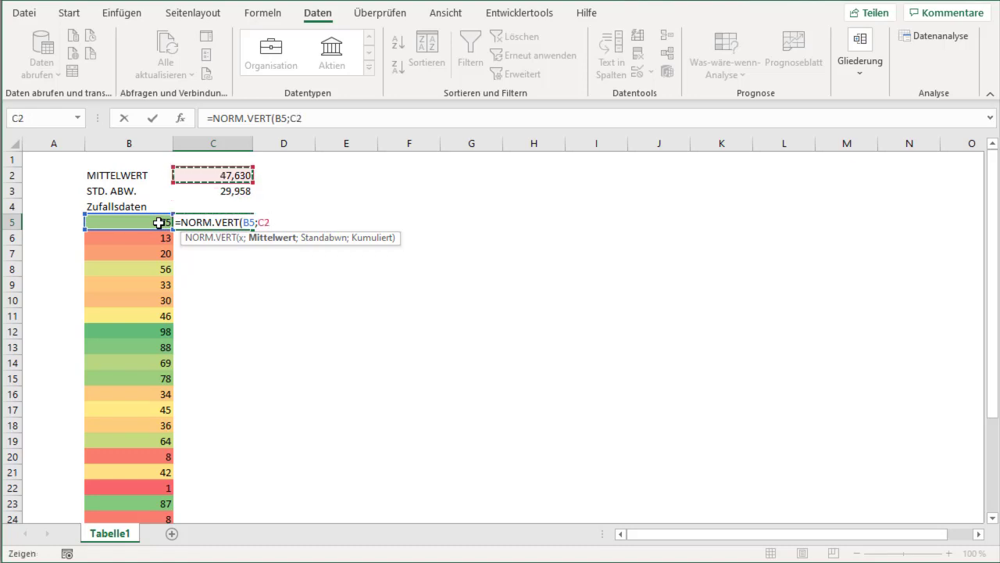
type(";")
key("Up")
key("Up")
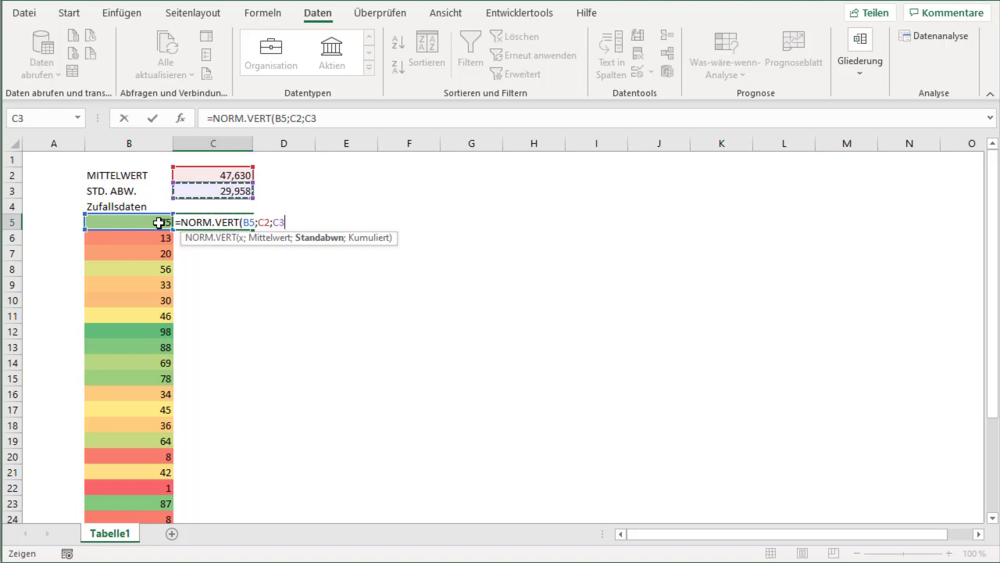
type(";")
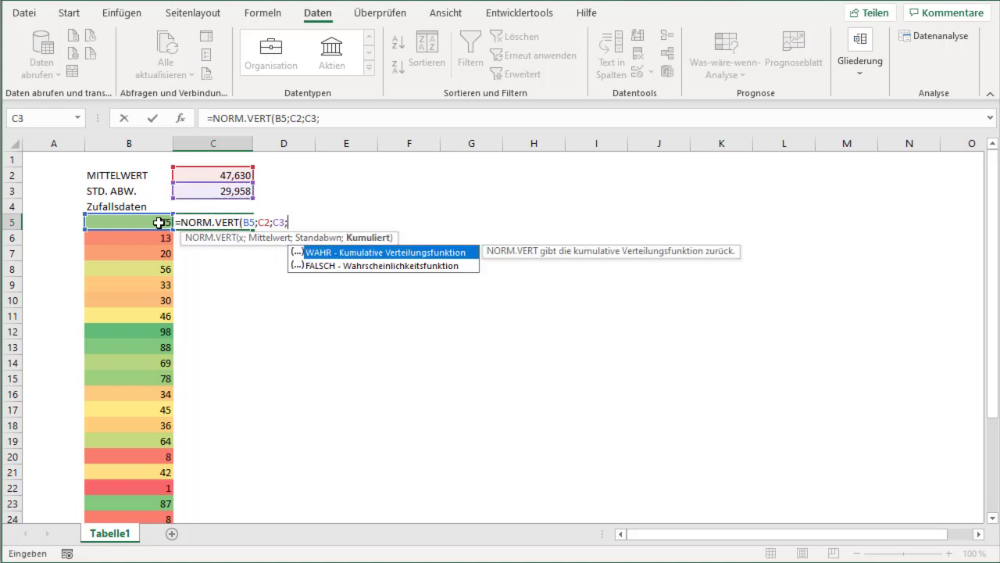
key("Down")
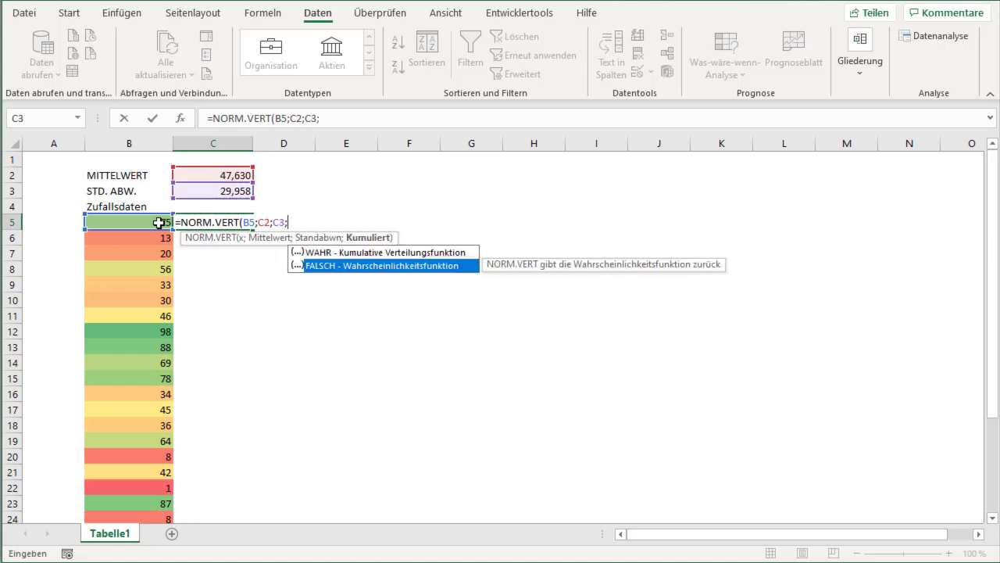
key("Tab")
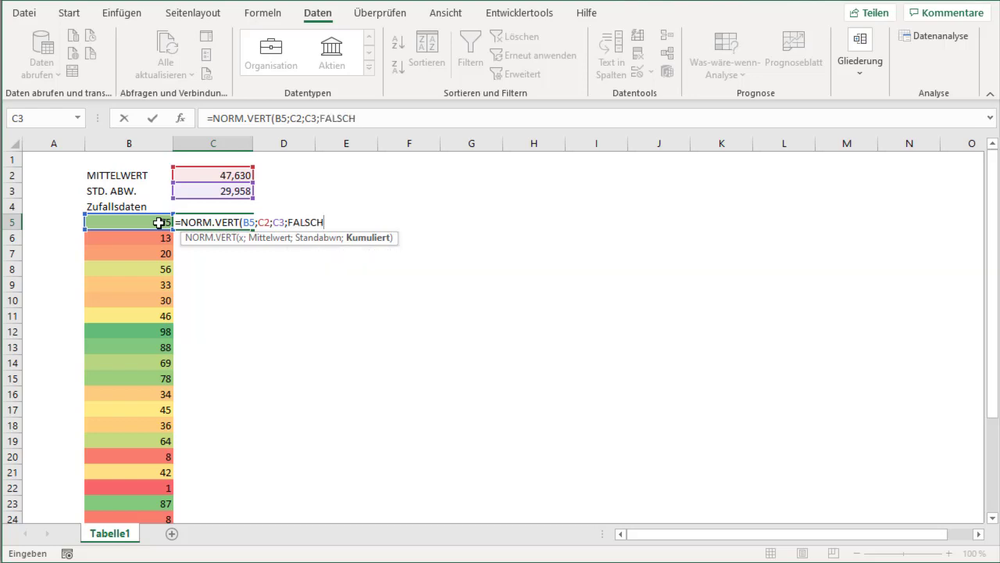
type(")")
key("Return")
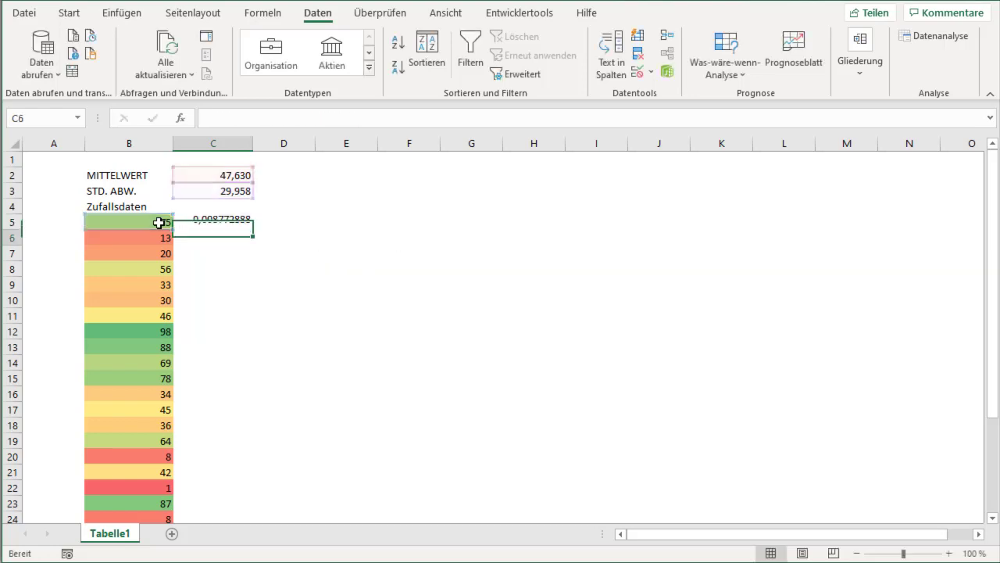
- Make the mean and SD references in C5's formula absolute as $C$2 and $C$3
key("Up")
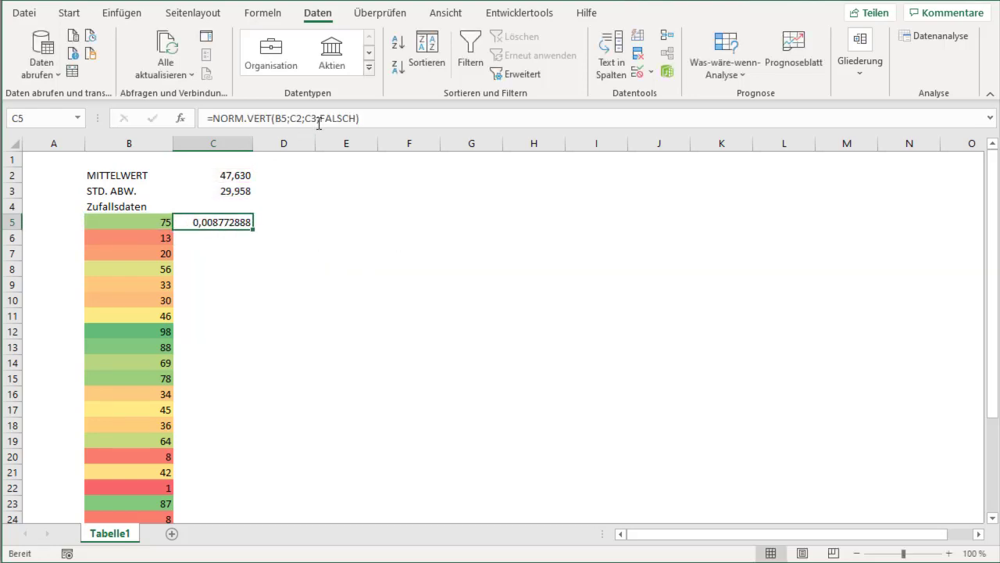
double_click(298, 118)
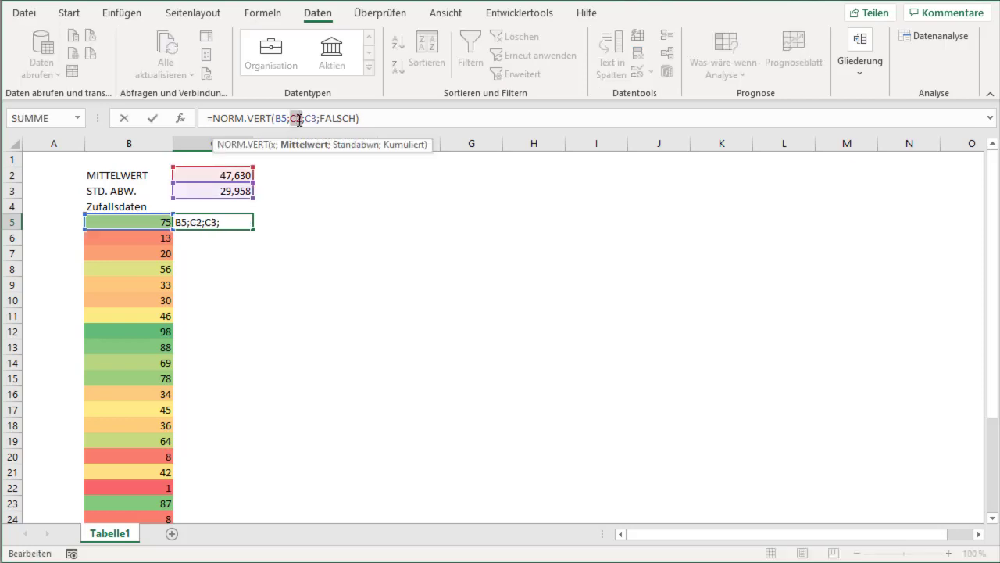
key("F4")
double_click(321, 118)
key("F4")
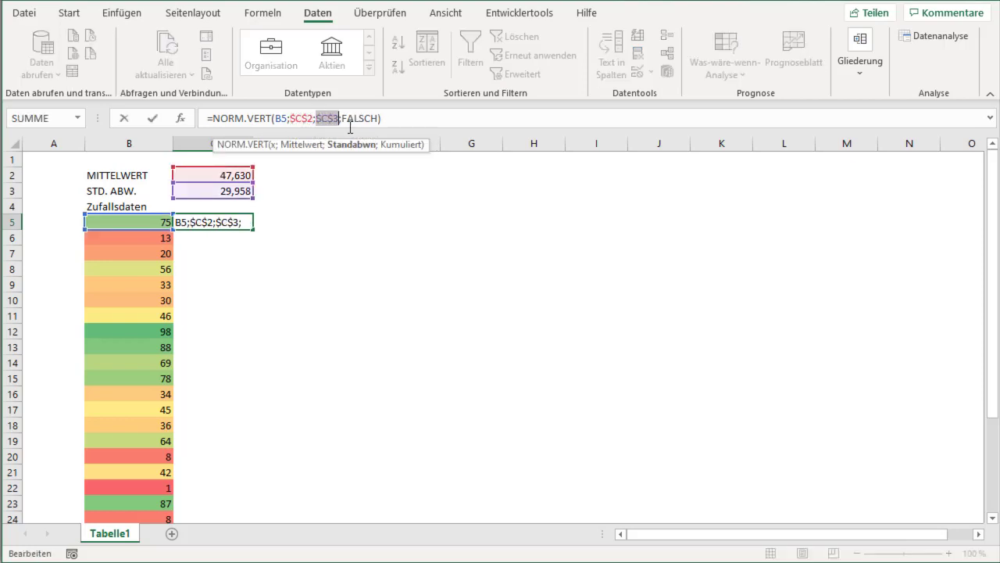
key("Return")
- Fill the NORM.VERT formula down C5:C31 beside every random value
key("Up")
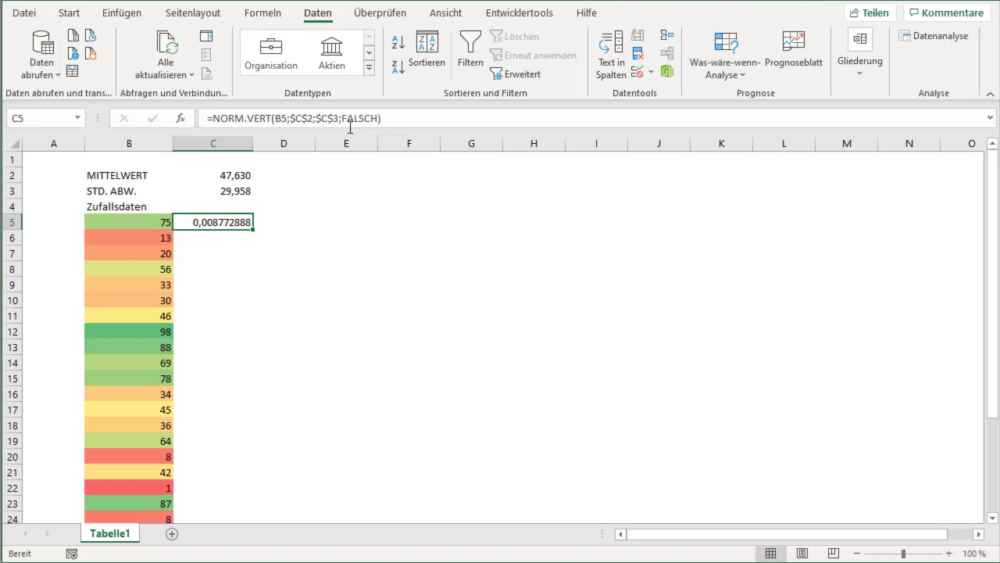
double_click(253, 230)
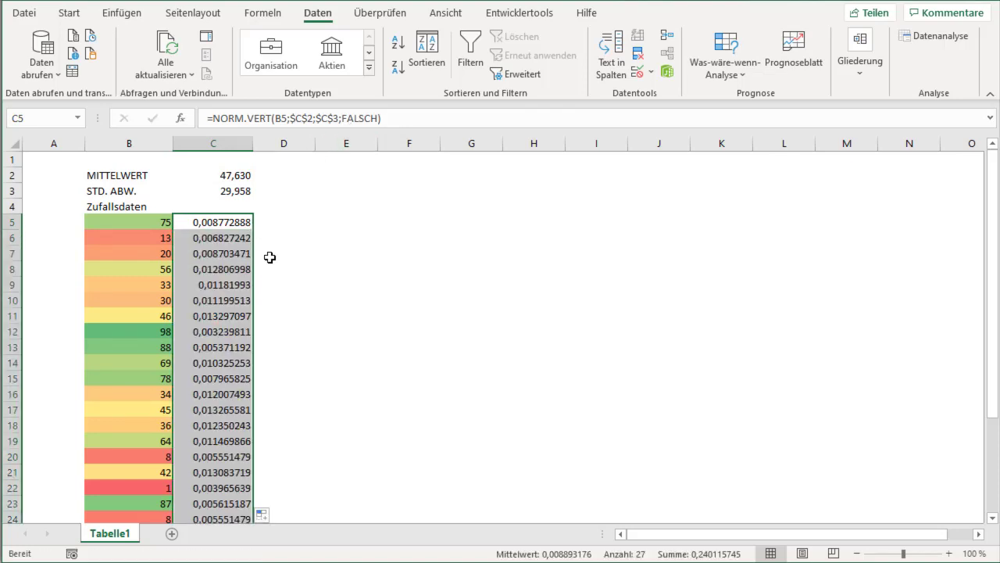
scroll(317, 329, "down", 5)
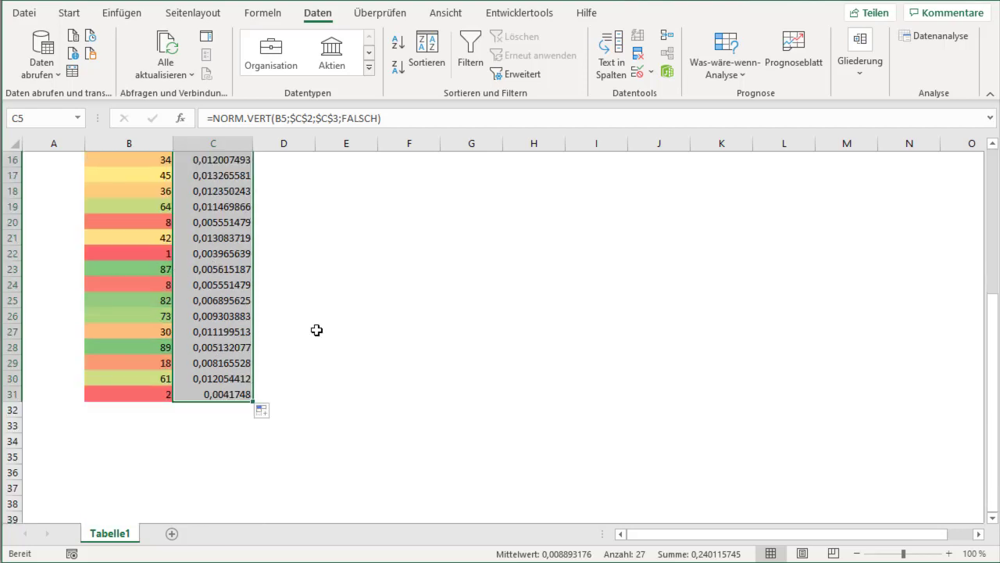
scroll(331, 339, "up", 5)
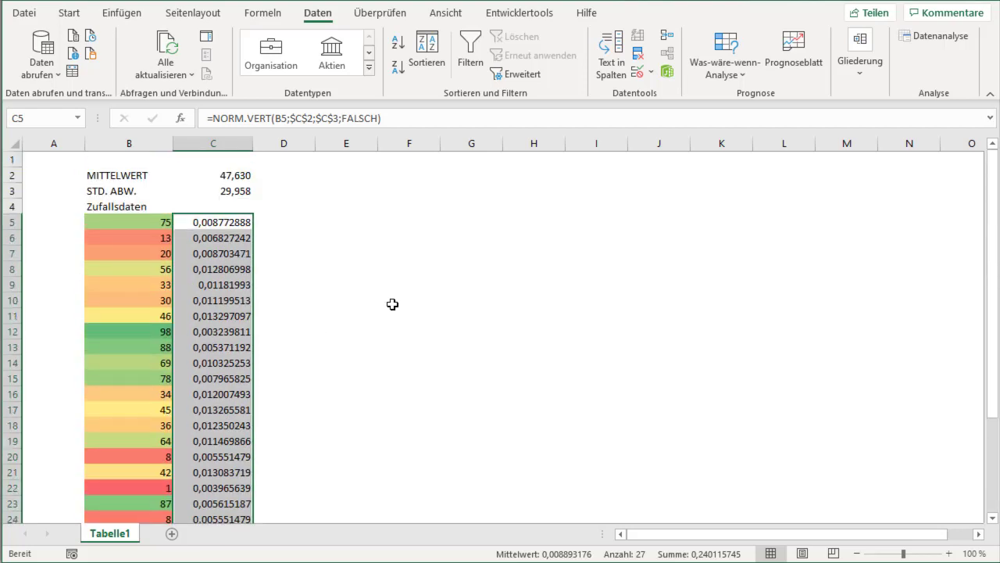
- Enter the heading Norm.Verteilung in C4 and select both headings B4:C4
left_click(142, 205)
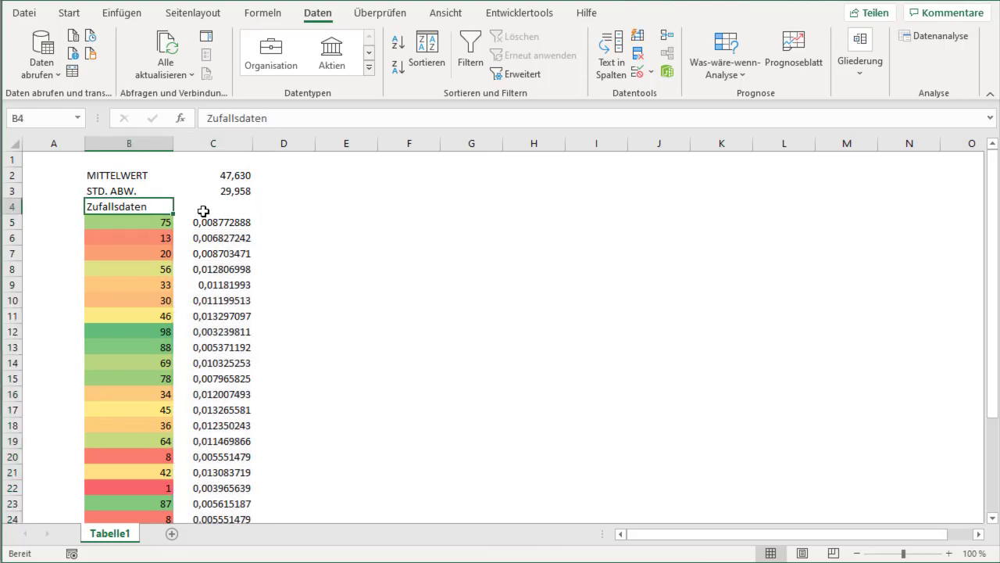
left_click(203, 211)
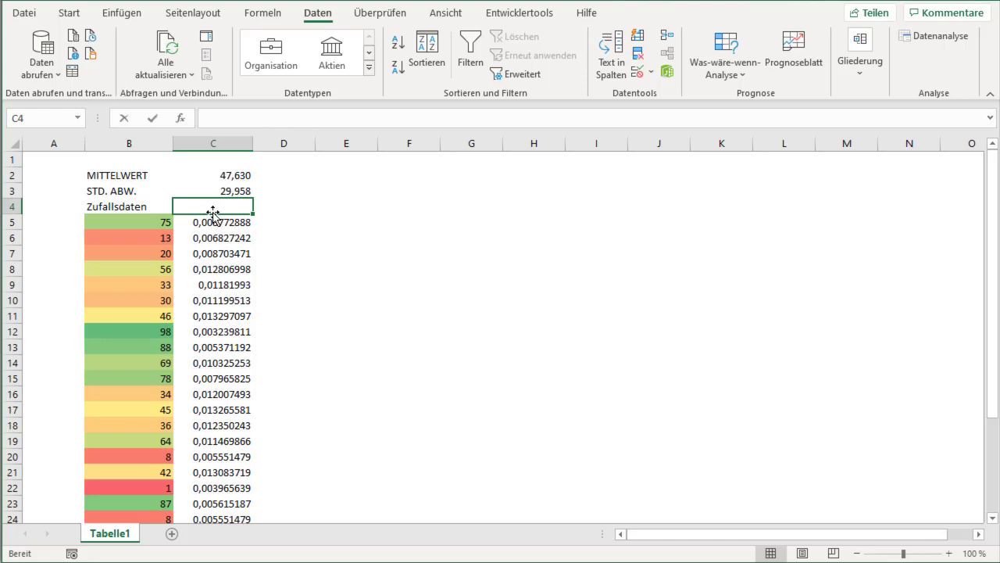
type("Norm.Vertei")
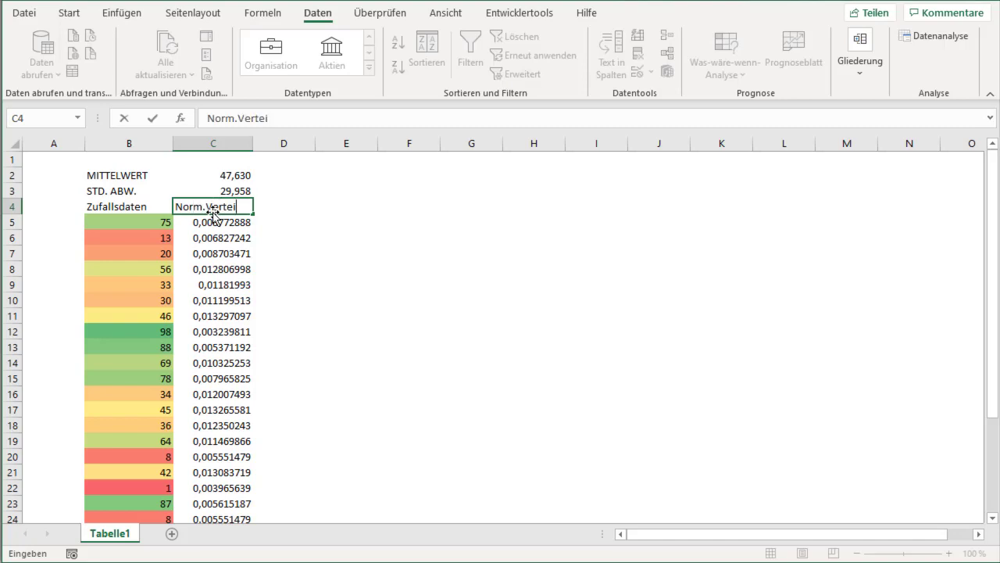
type("lung")
key("Return")
left_click(212, 209)
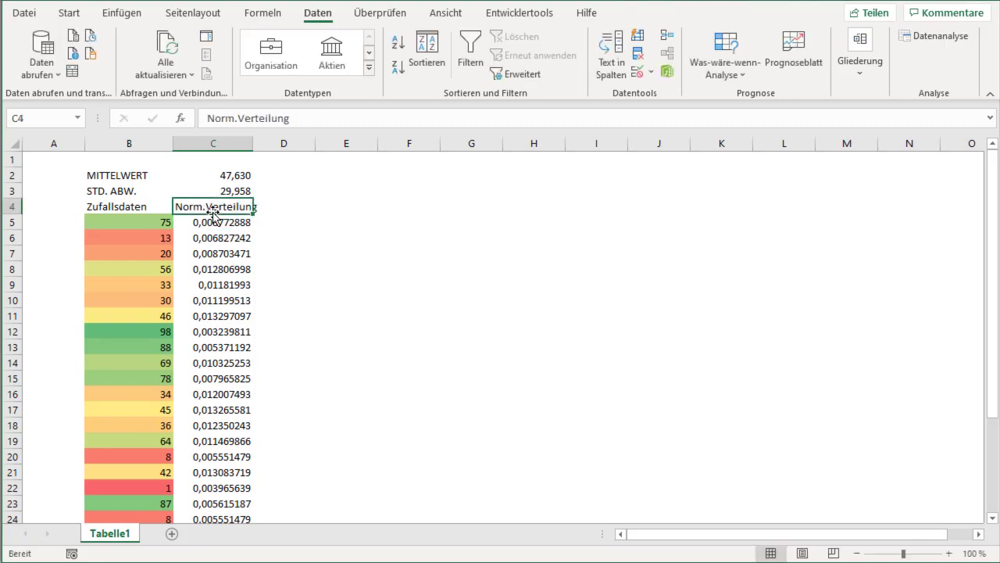
key("shift+Left")
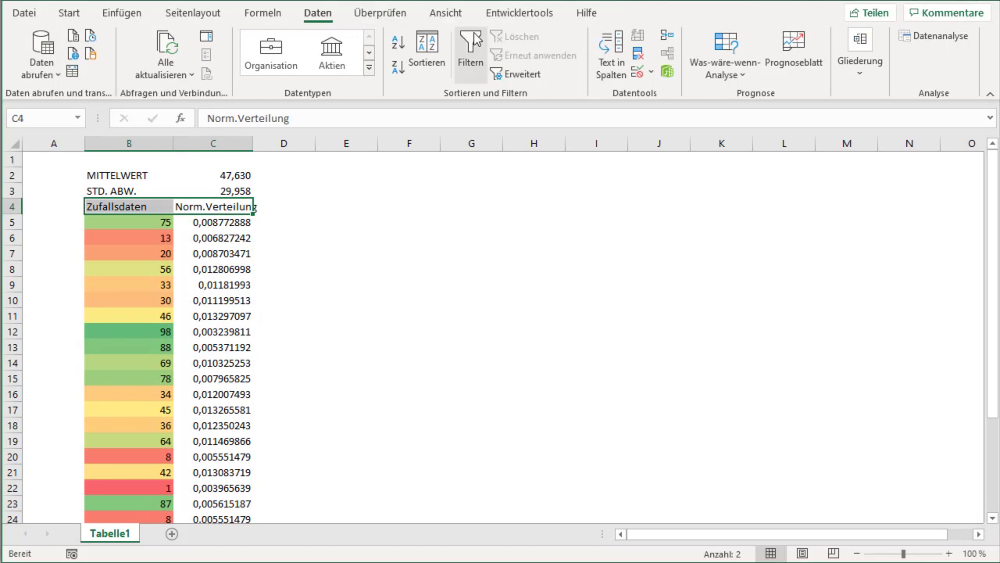
- Add filters to both headings and sort Zufallsdaten largest to smallest, starting at 98
left_click(477, 40)
left_click(140, 205)
left_click(164, 205)
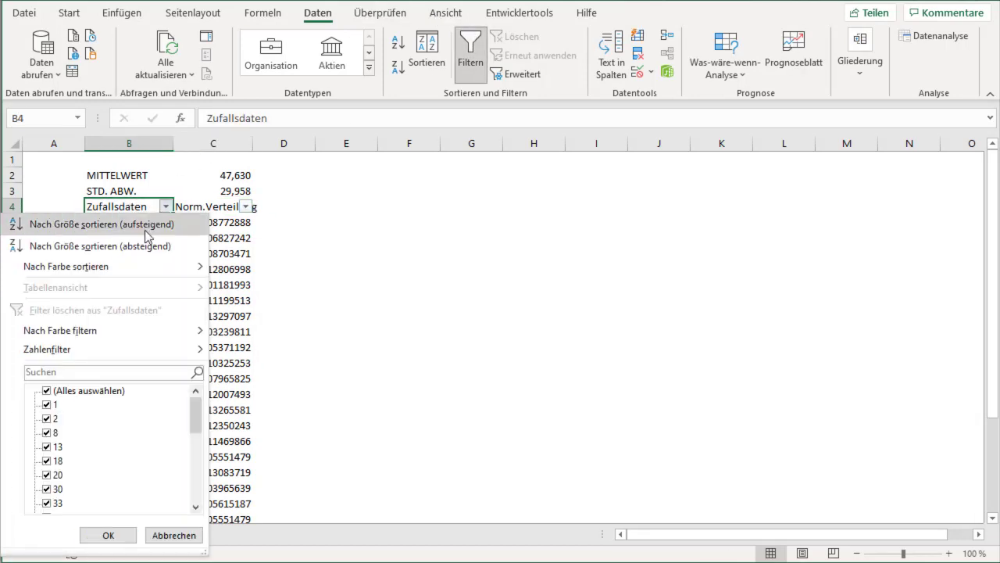
left_click(144, 225)
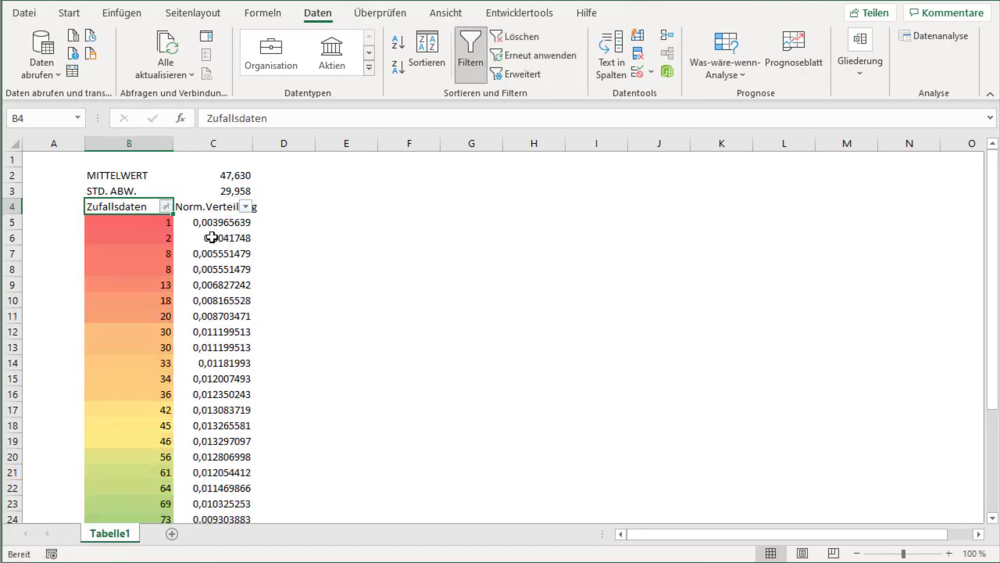
left_click(164, 205)
left_click(160, 246)
left_click(223, 238)
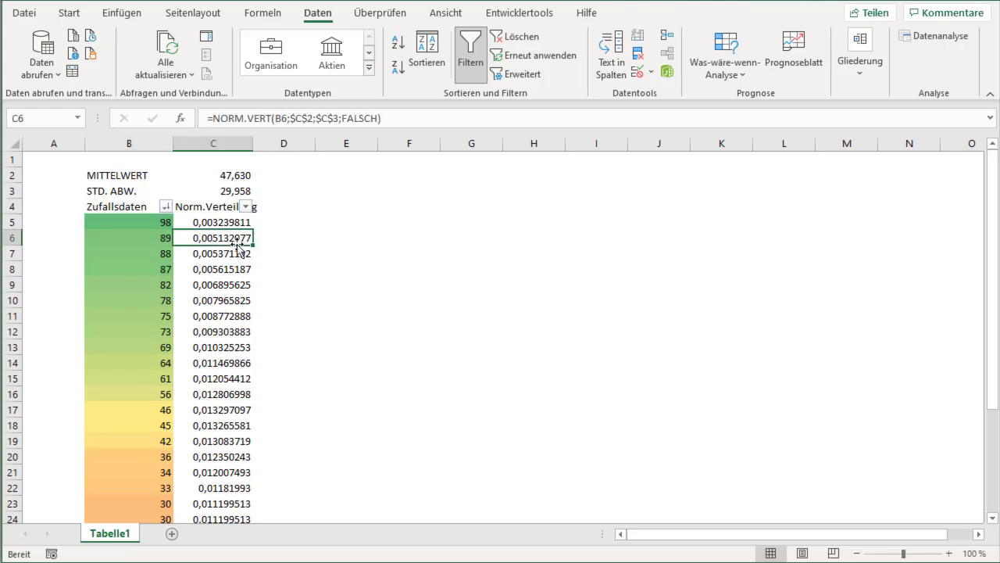
left_click(361, 250)
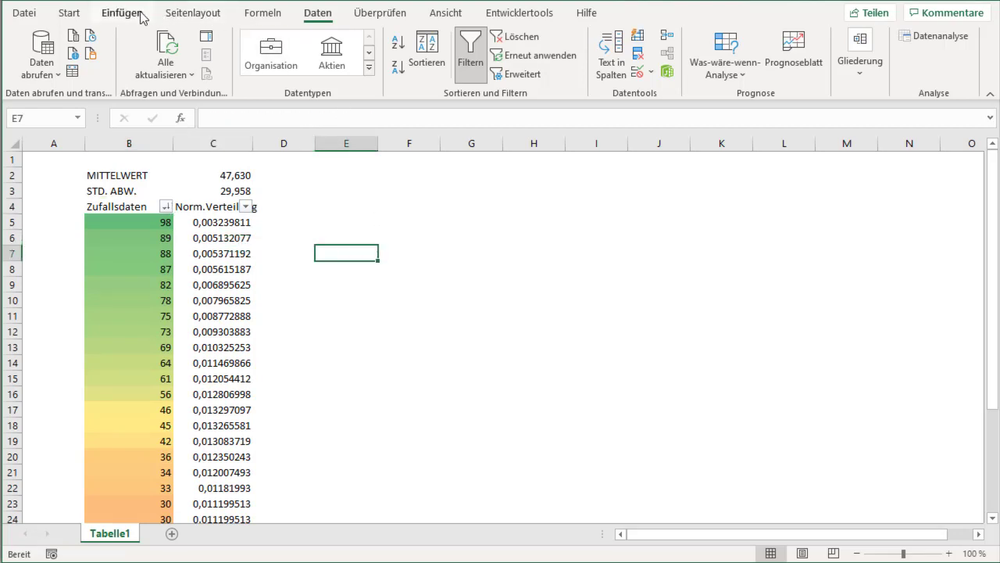
- Select densities C5:C31 and insert a Scatter with Smooth Lines and Markers chart
left_click(221, 225)
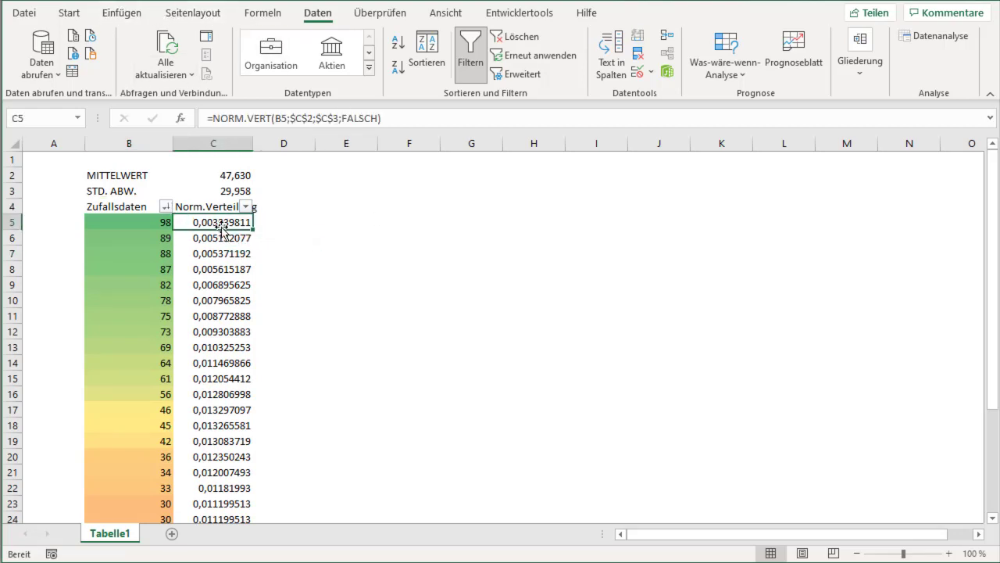
key("ctrl+shift+Down")
scroll(297, 281, "up", 3)
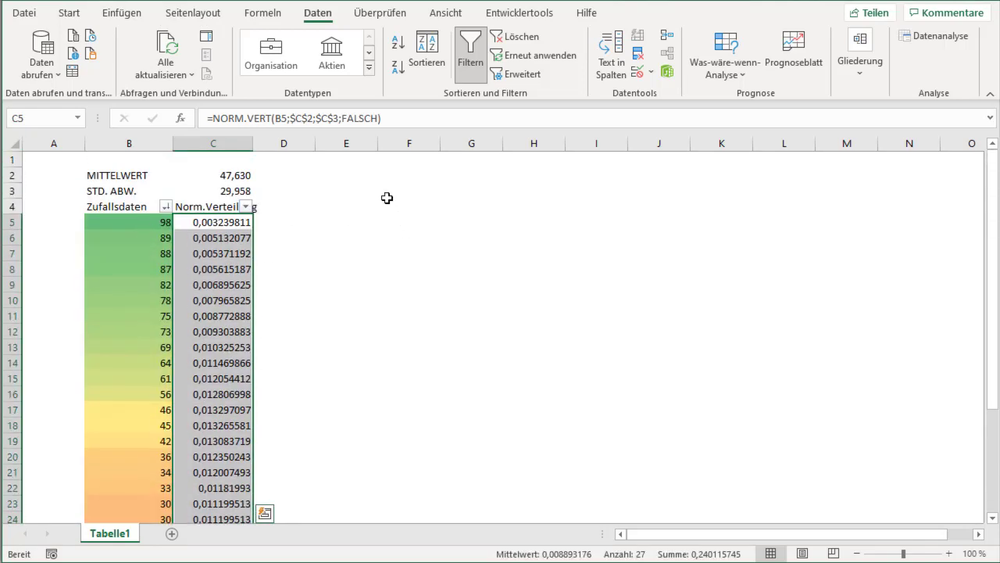
left_click(124, 16)
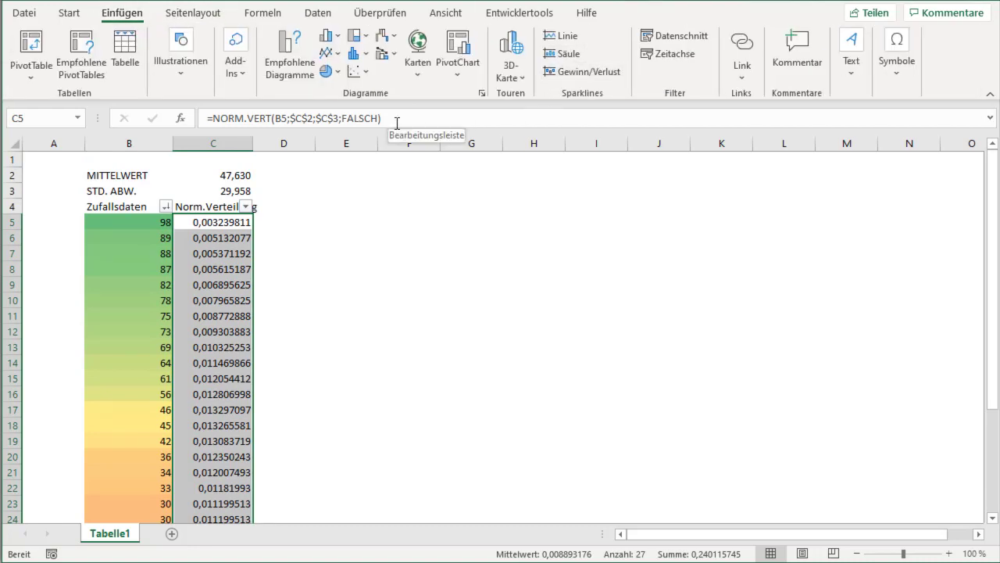
left_click(353, 73)
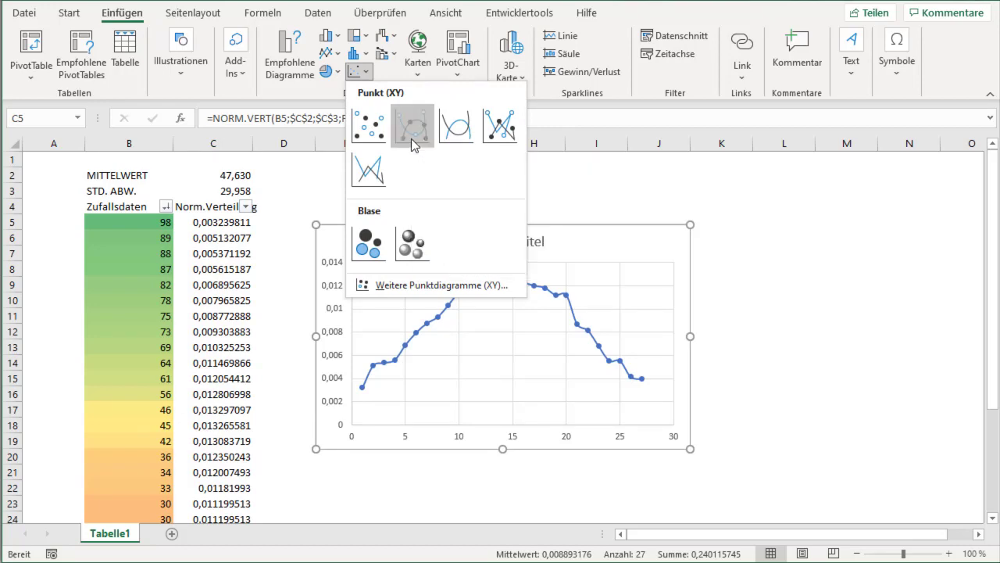
left_click(413, 125)
- Move the bell-curve scatter chart up beside the data and drag its corner to make it taller
left_click_drag(434, 228, 426, 193)
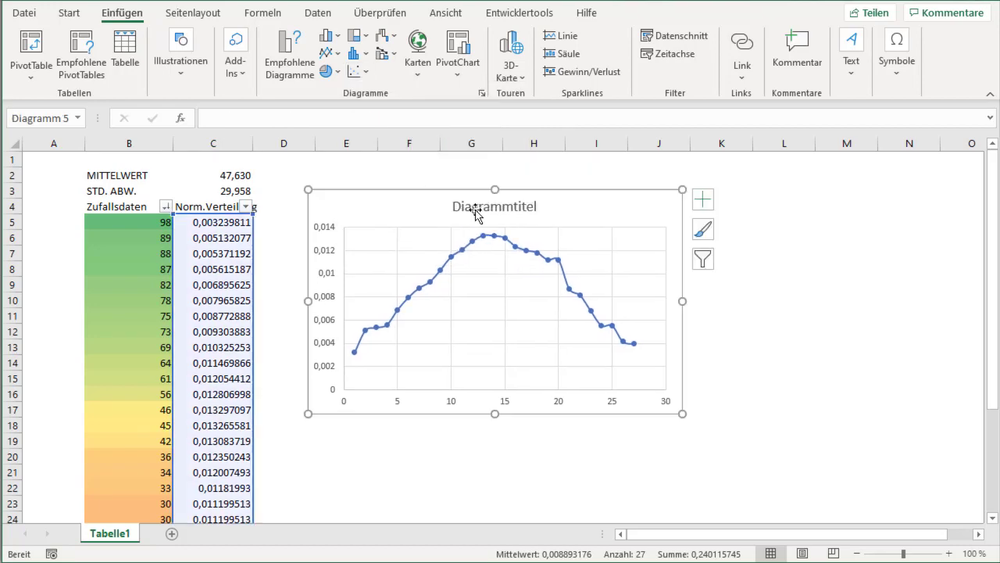
left_click_drag(682, 413, 661, 496)
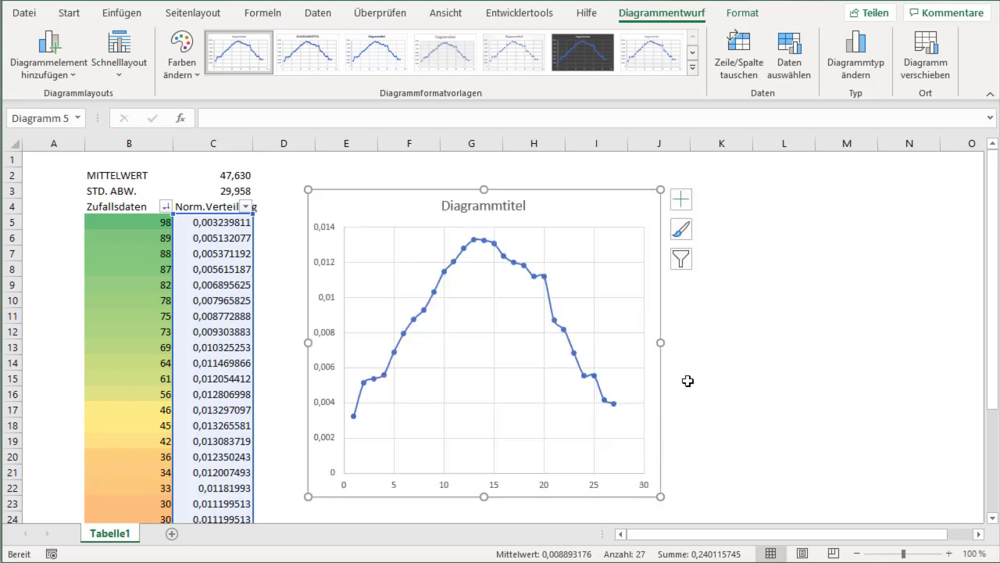